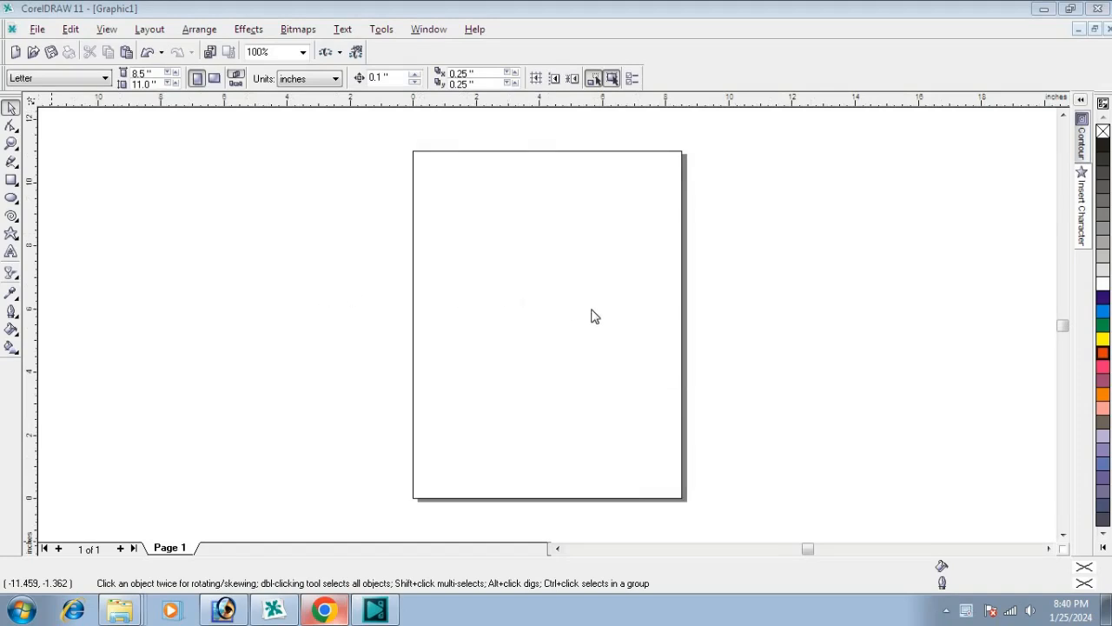
# Step: Draw a circle about 5.77 inches in diameter left of the page and add a concentric copy scaled down to about 3.9 inches
pyautogui.scroll(-1, 785, 318)
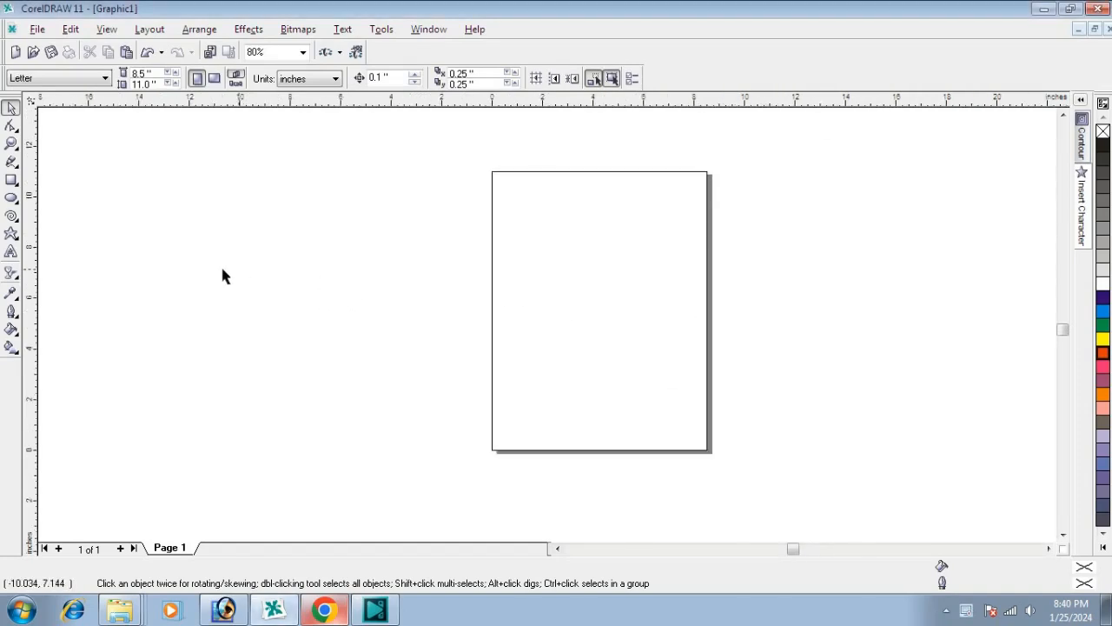
pyautogui.scroll(-1, 785, 270)
pyautogui.scroll(1, 79, 258)
pyautogui.scroll(1, 79, 258)
pyautogui.scroll(-1, 821, 260)
pyautogui.scroll(2, 75, 284)
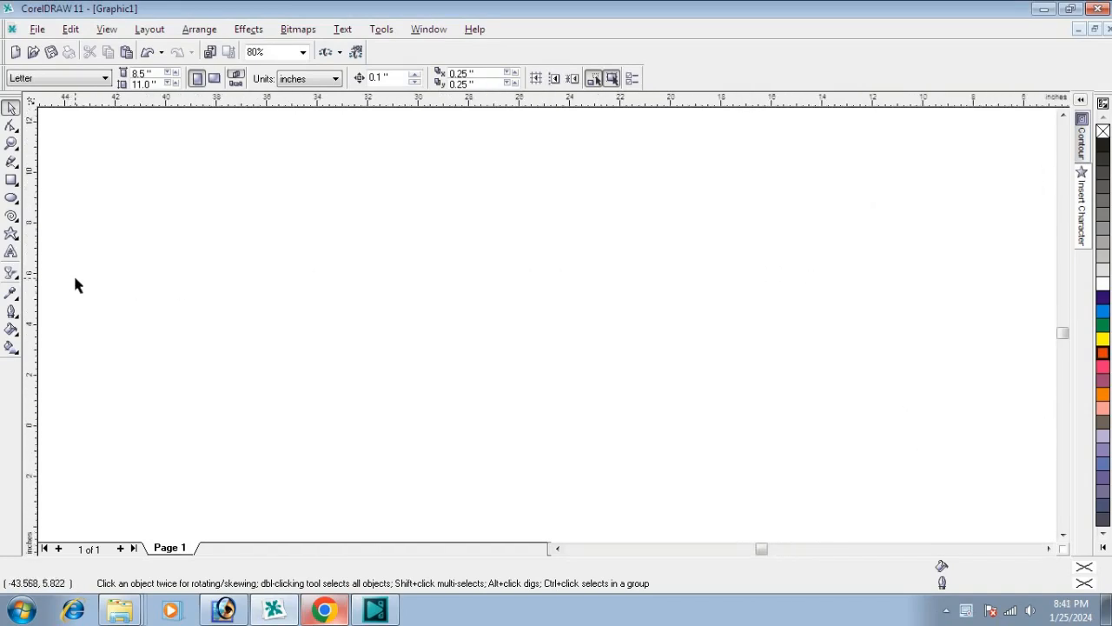
pyautogui.click(11, 198)
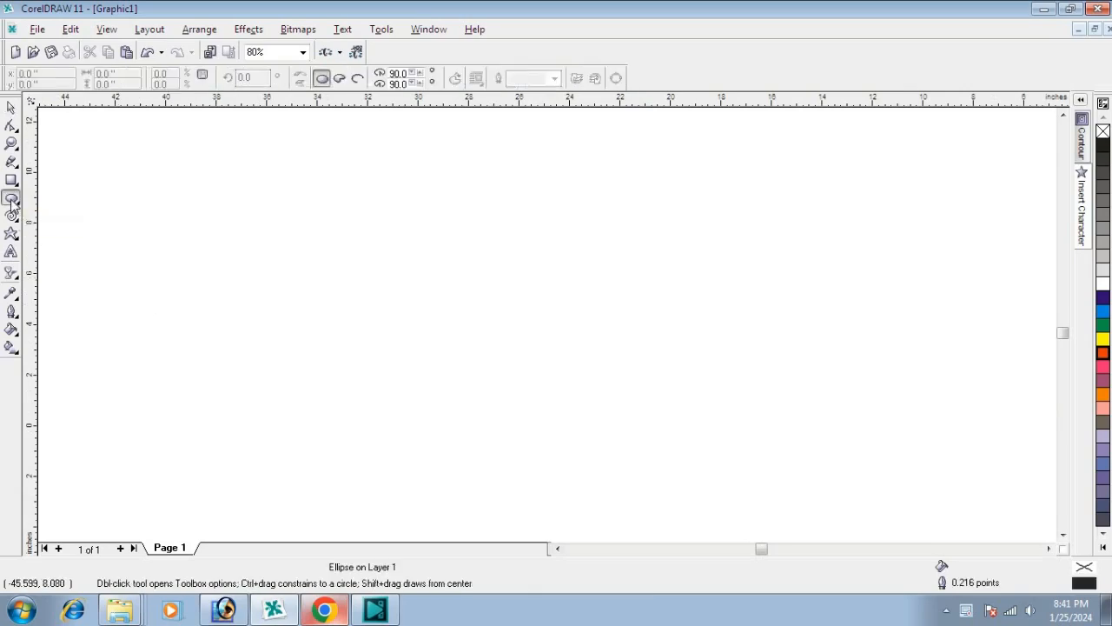
pyautogui.moveTo(235, 235); pyautogui.dragTo(369, 382)
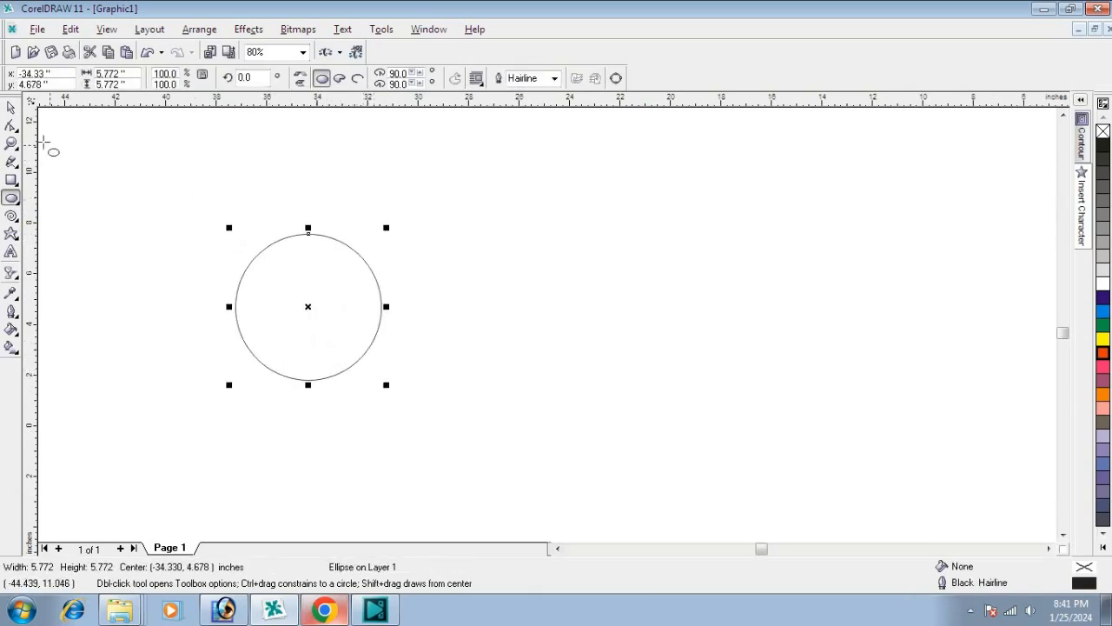
pyautogui.click(13, 109)
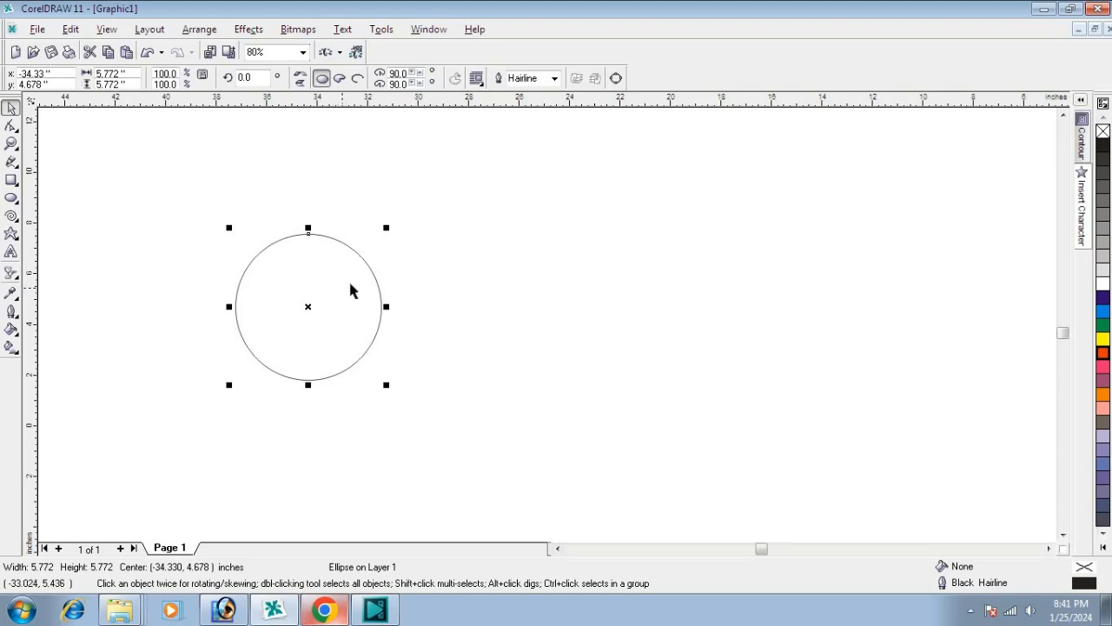
pyautogui.moveTo(389, 229); pyautogui.dragTo(385, 255)
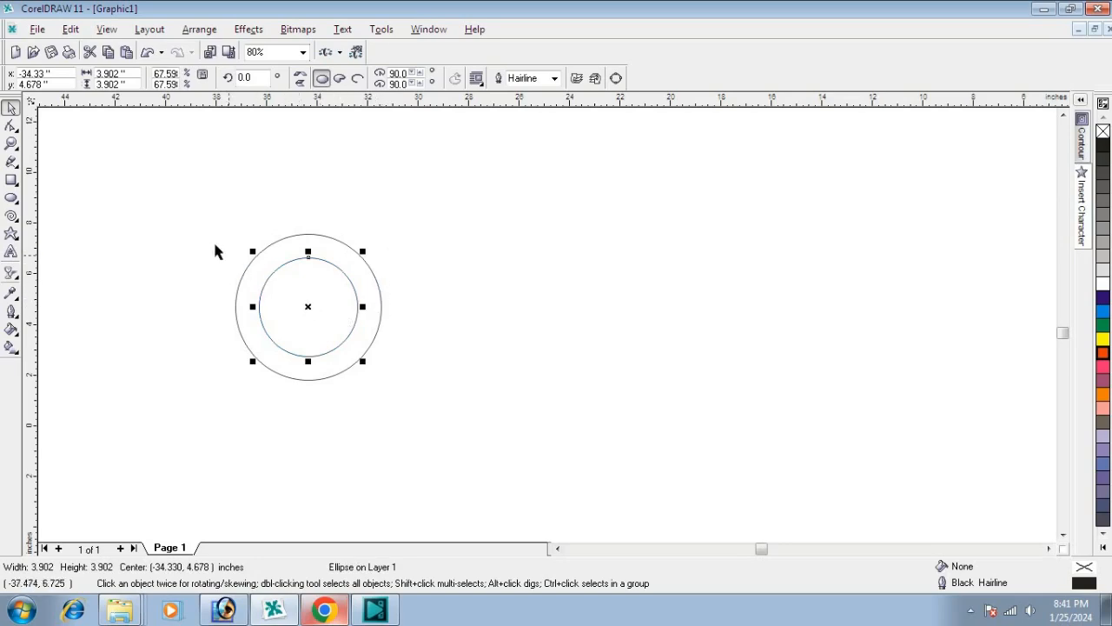
# Step: Trim the inner circle out of the outer one and delete the leftover inner circle
pyautogui.moveTo(176, 206); pyautogui.dragTo(434, 422)
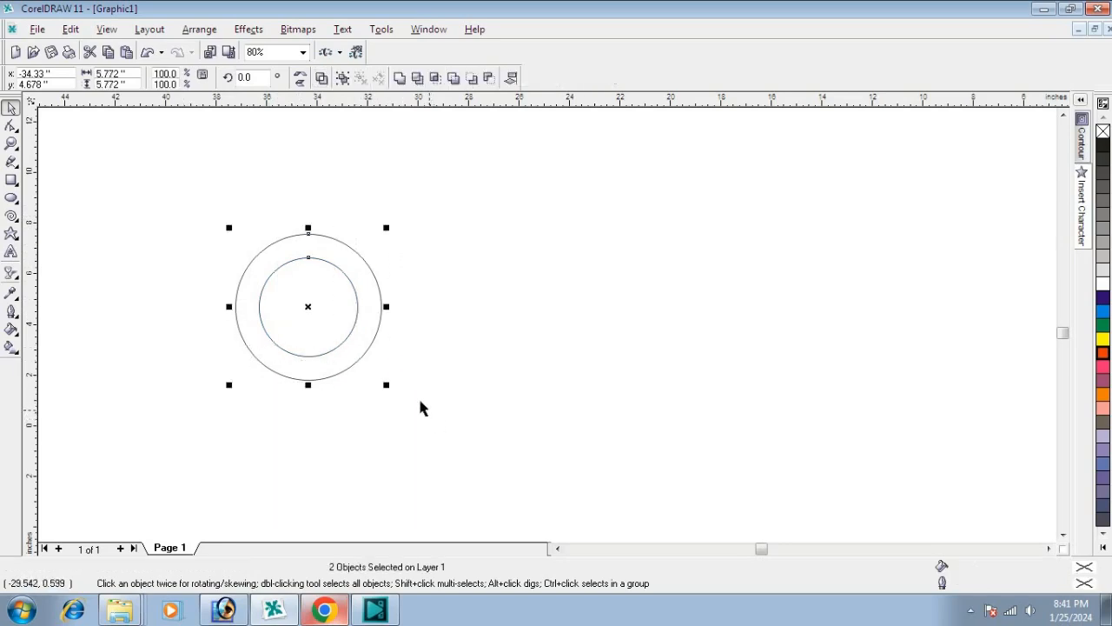
pyautogui.click(418, 80)
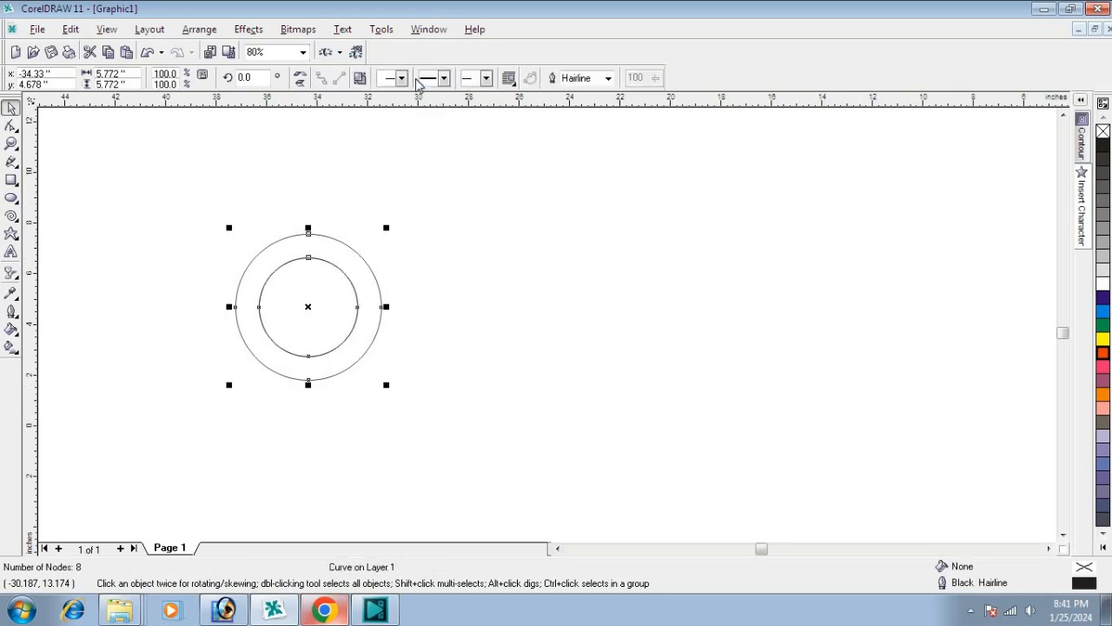
pyautogui.click(508, 324)
pyautogui.click(333, 311)
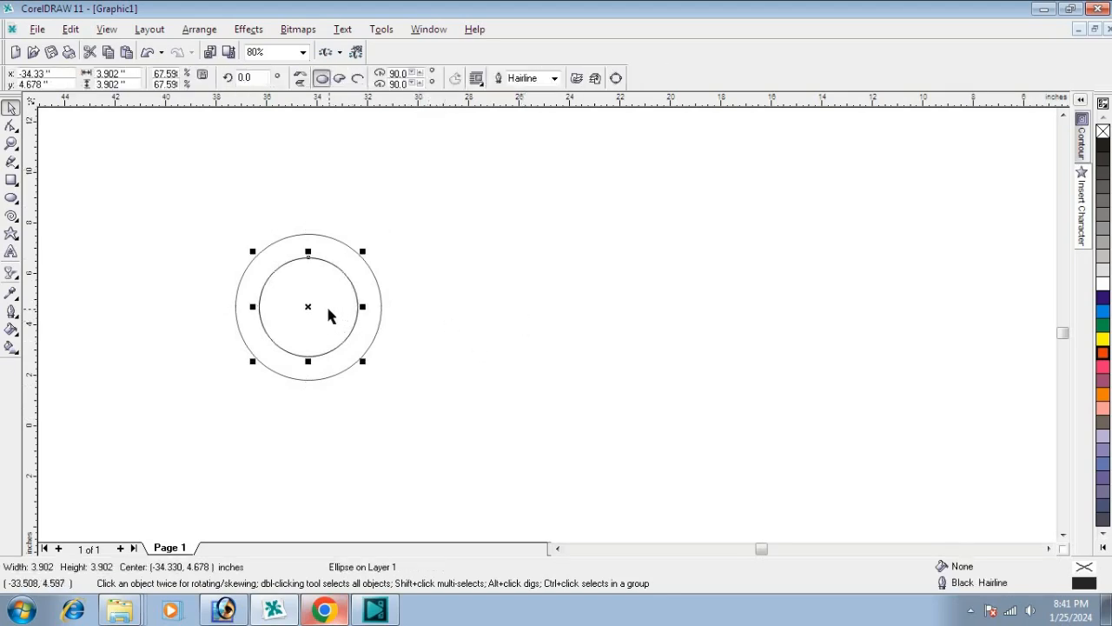
pyautogui.moveTo(370, 319); pyautogui.dragTo(544, 326)
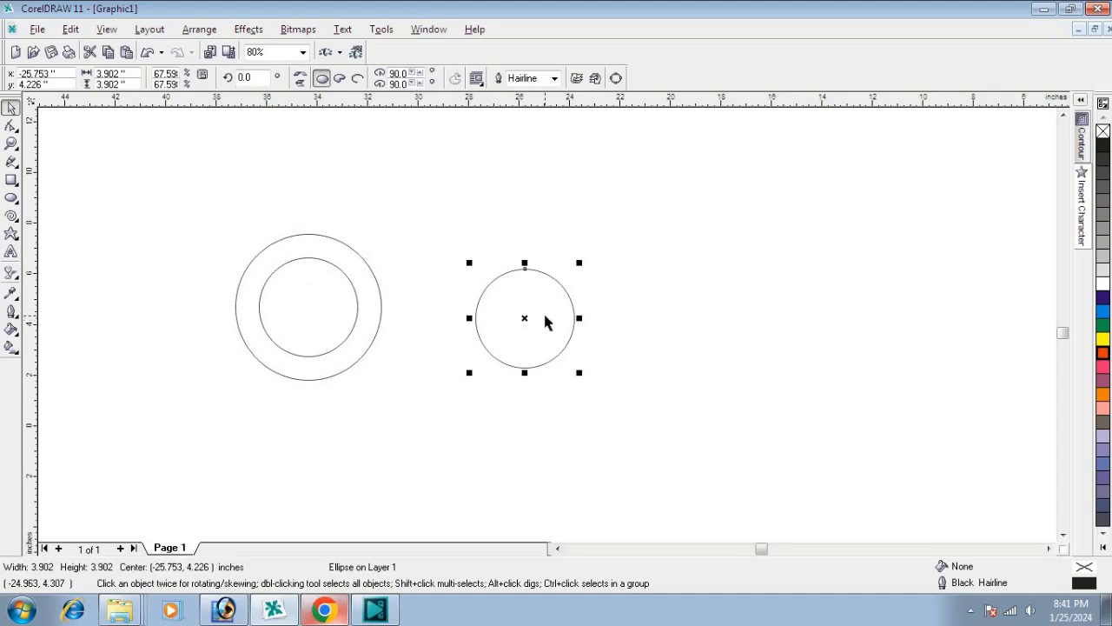
pyautogui.press('Delete')
# Step: Move the ring to the right and make two overlapping copies, each shifted about 0.97 inches further left
pyautogui.moveTo(369, 289); pyautogui.dragTo(474, 281)
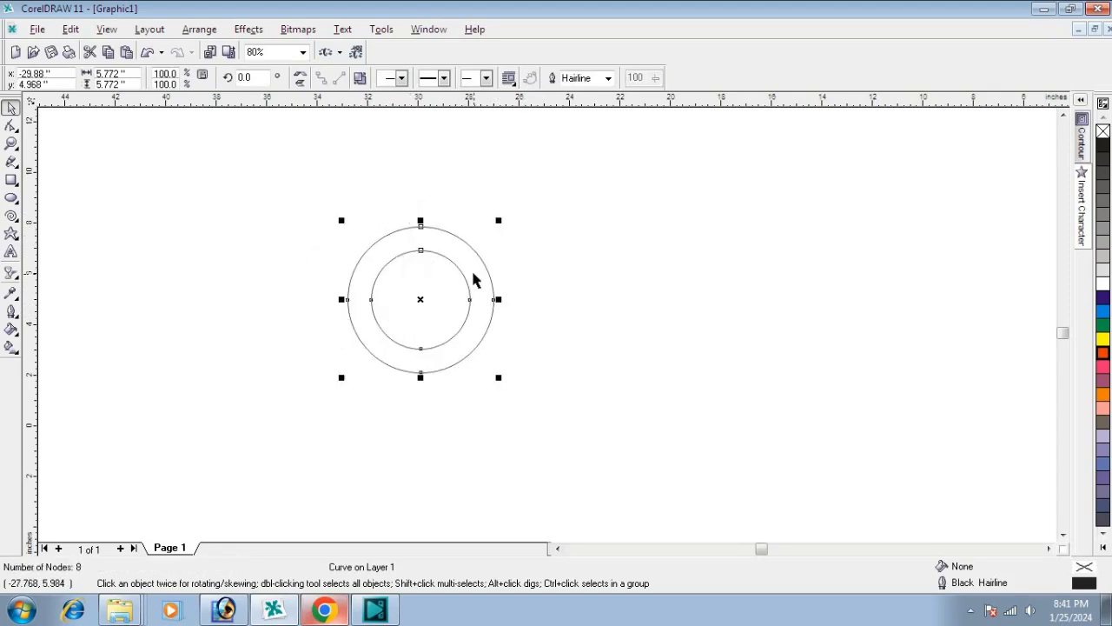
pyautogui.click(599, 311)
pyautogui.click(495, 304)
pyautogui.moveTo(421, 302); pyautogui.dragTo(397, 303)
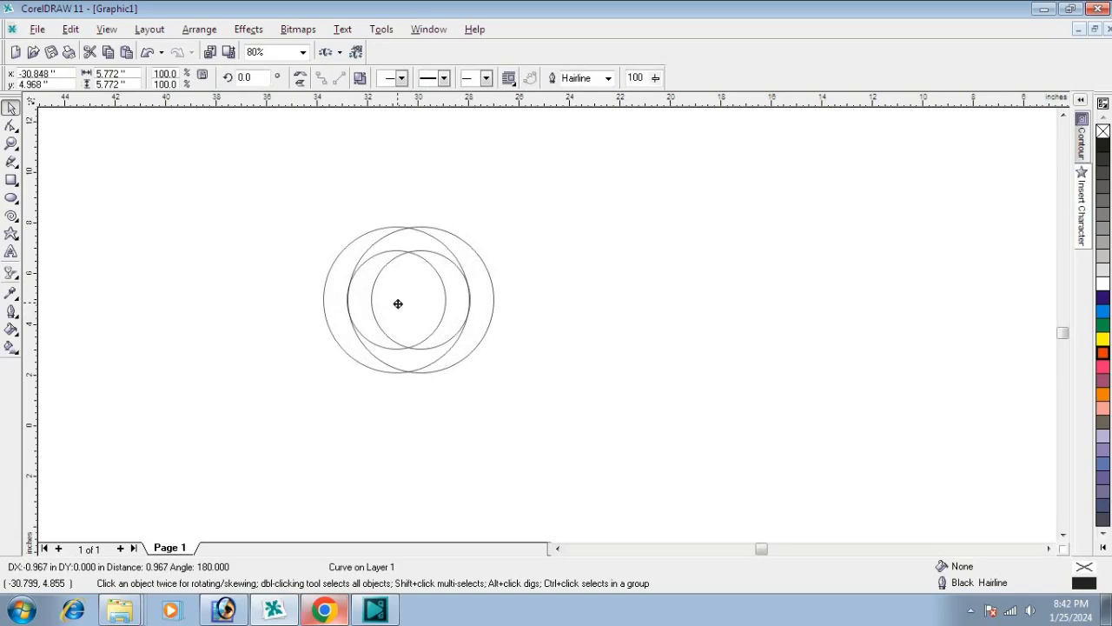
pyautogui.moveTo(397, 303); pyautogui.dragTo(397, 302)
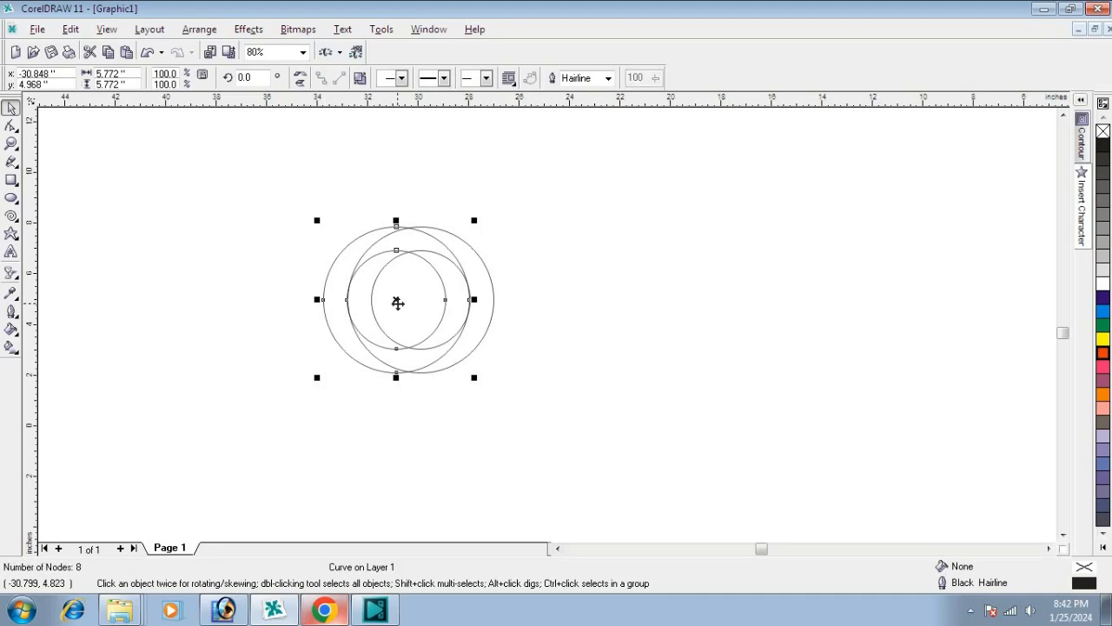
pyautogui.hotkey('ctrl', 'r')
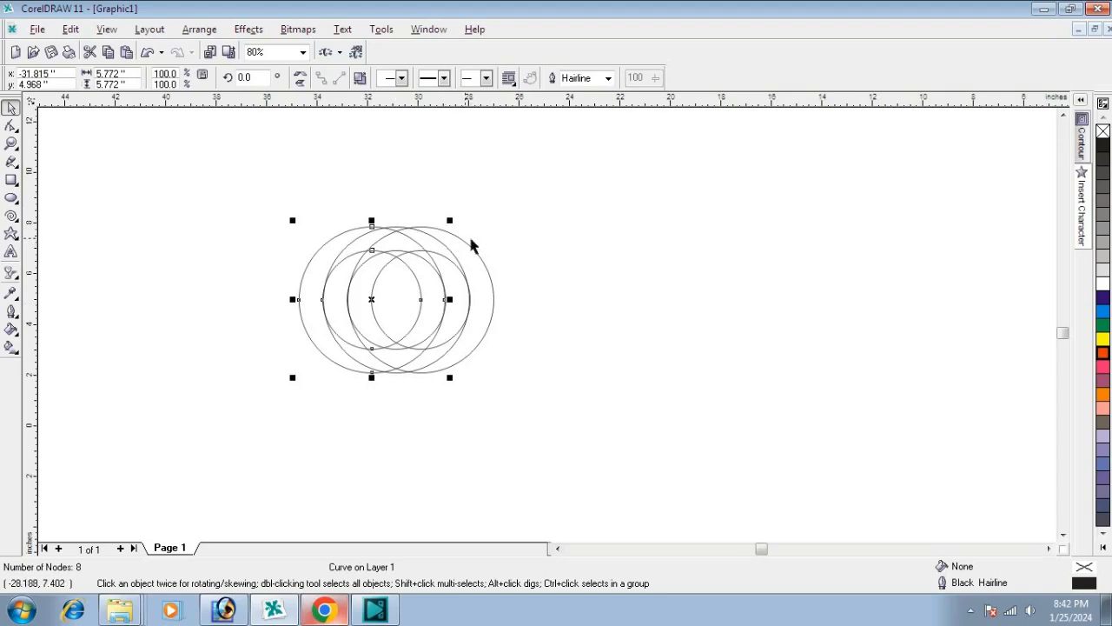
pyautogui.click(568, 252)
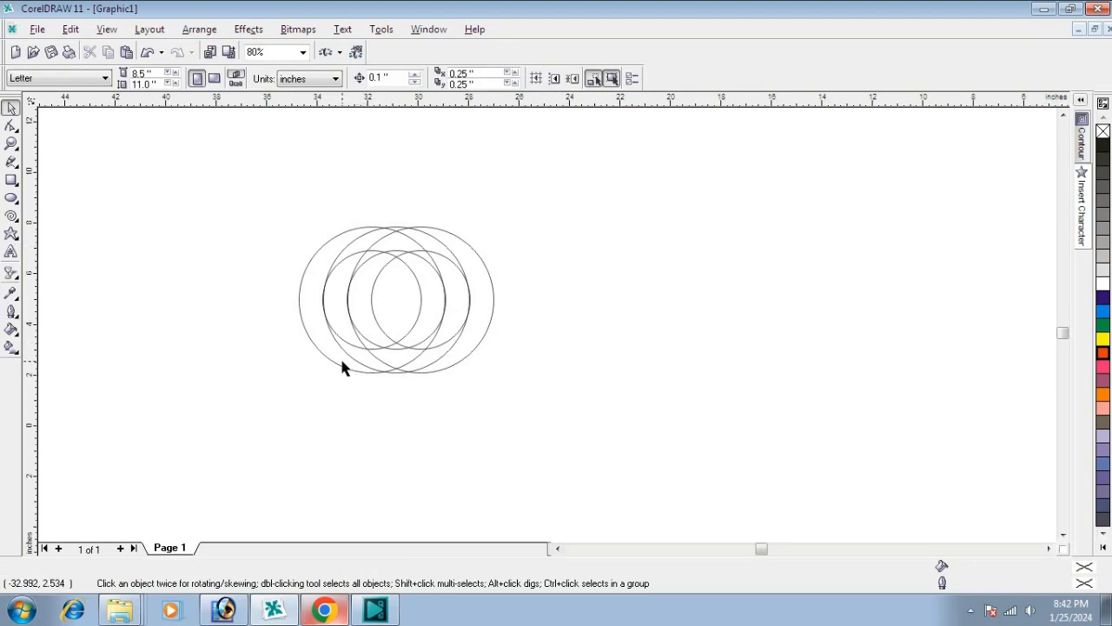
# Step: Fill the rightmost and leftmost rings with black
pyautogui.scroll(1, 342, 366)
pyautogui.scroll(1, 291, 285)
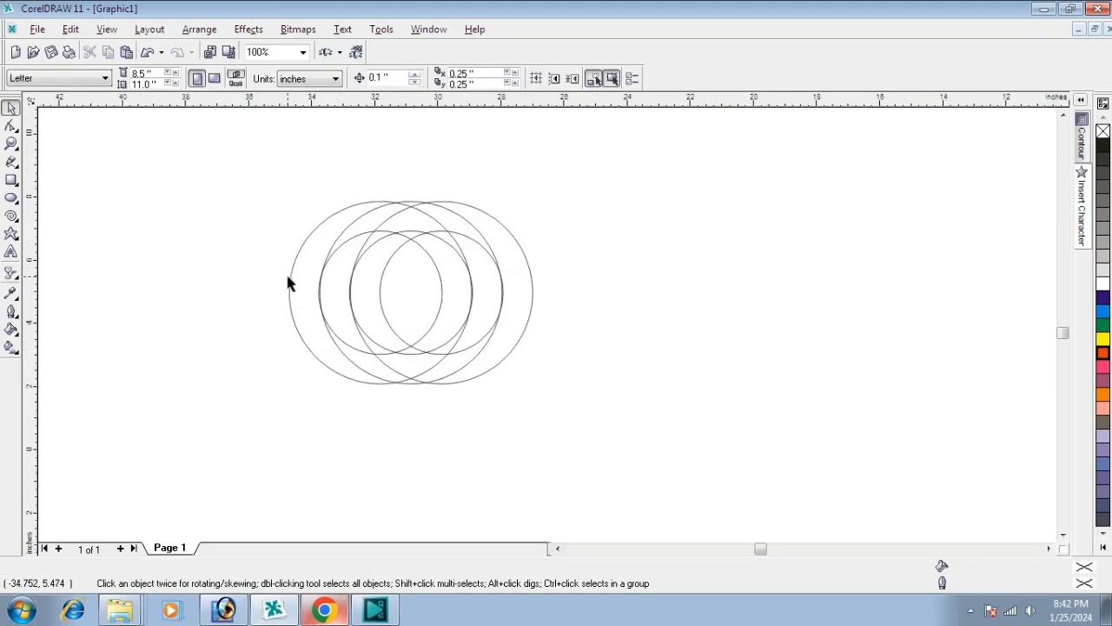
pyautogui.scroll(2, 291, 285)
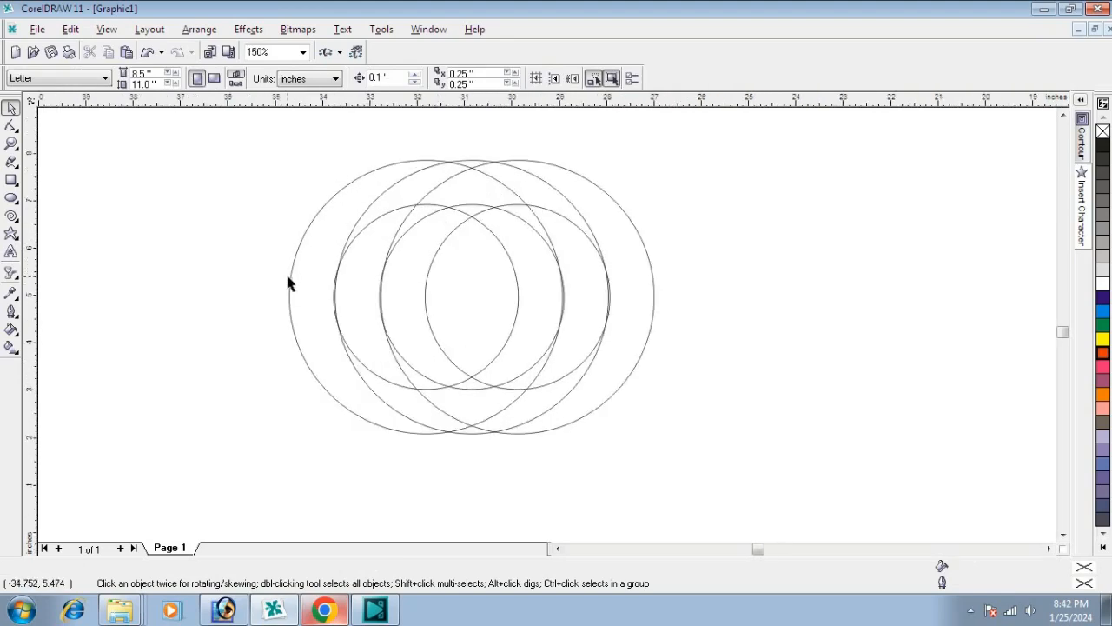
pyautogui.click(632, 285)
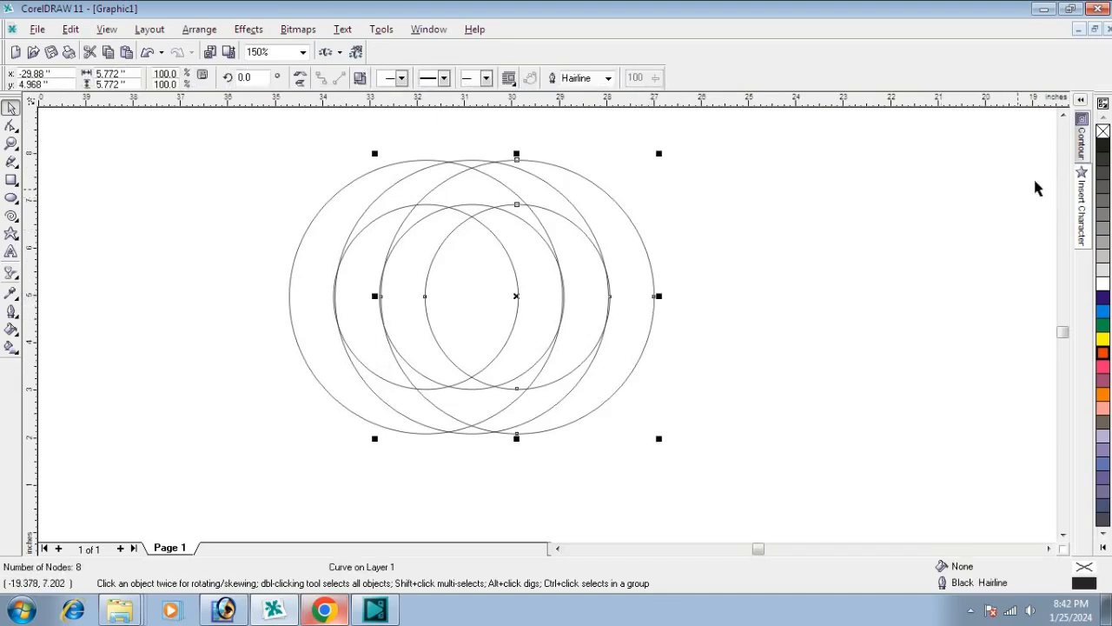
pyautogui.click(1102, 147)
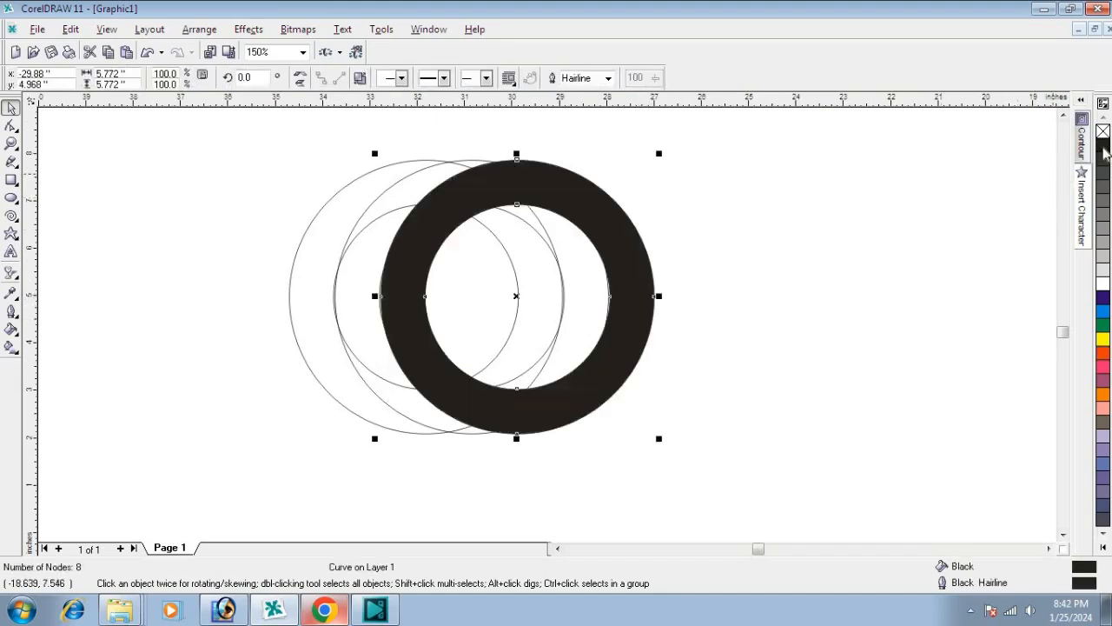
pyautogui.click(823, 266)
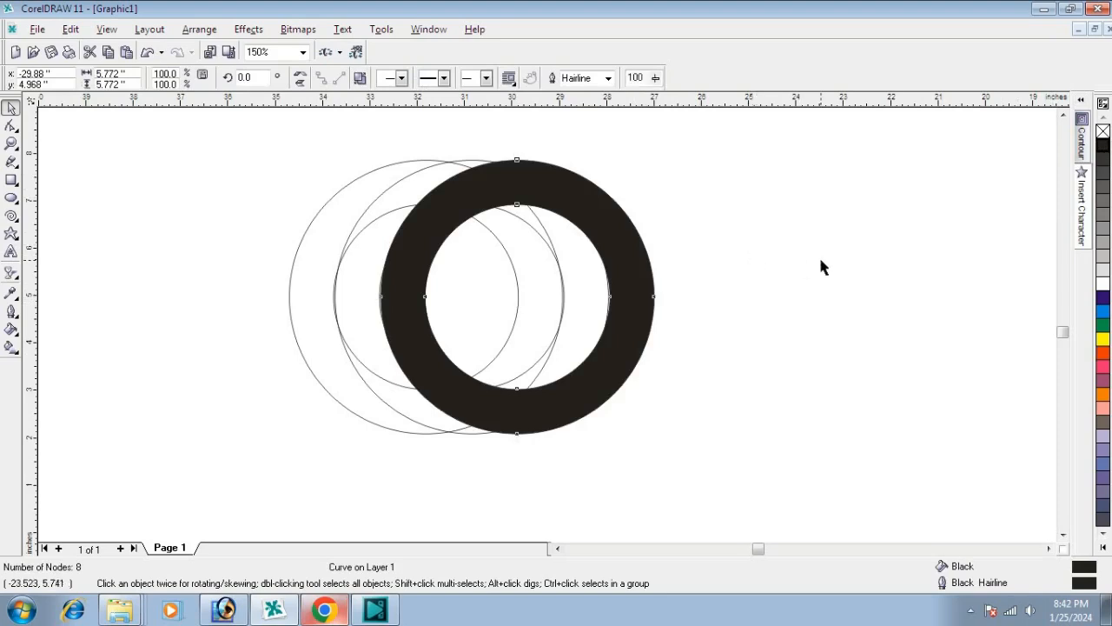
pyautogui.click(304, 334)
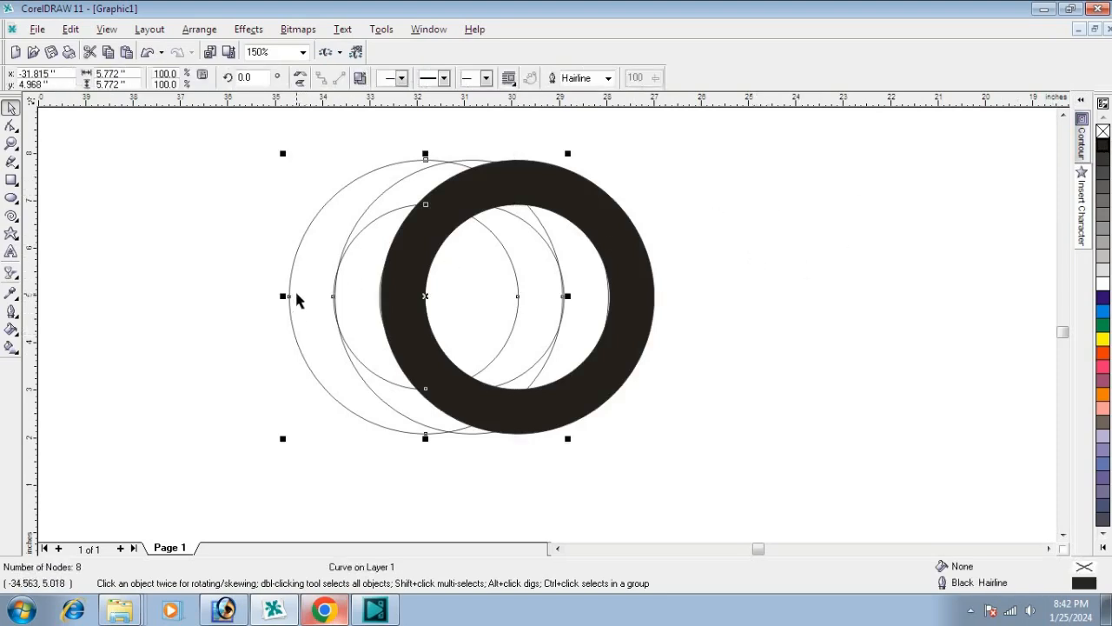
pyautogui.click(1102, 149)
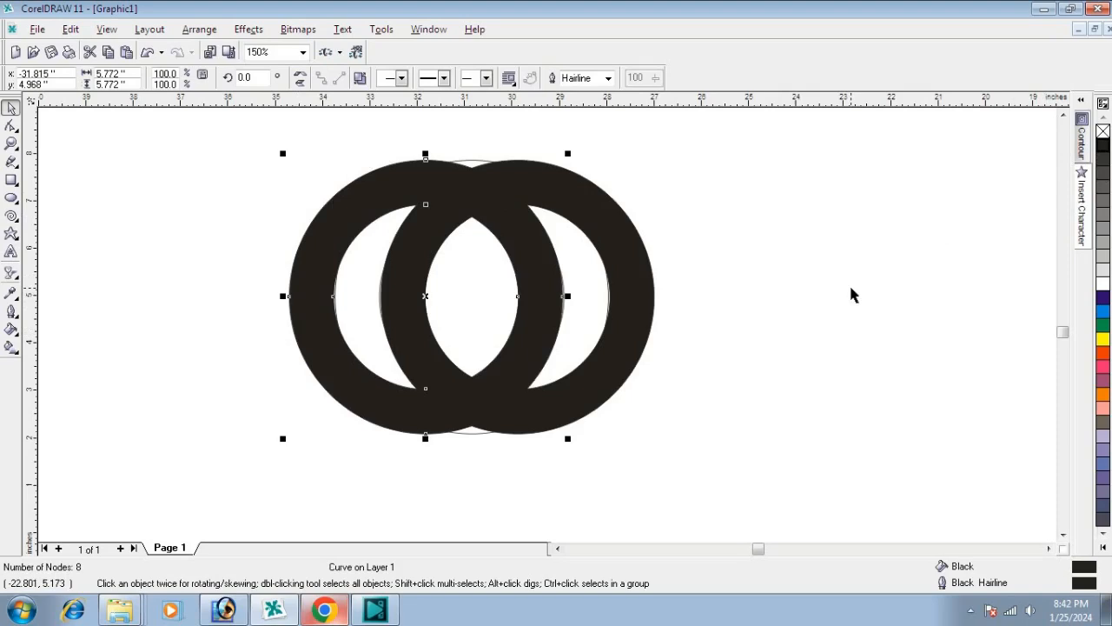
pyautogui.click(789, 294)
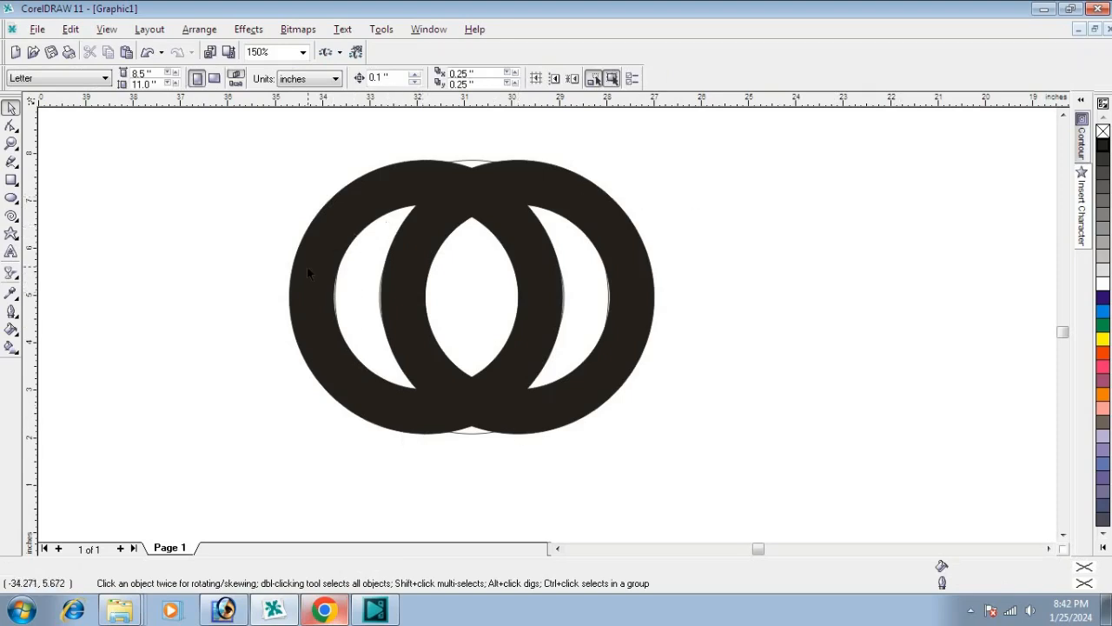
# Step: Fill the middle ring with white and send it behind the right ring together with the left ring
pyautogui.click(470, 167)
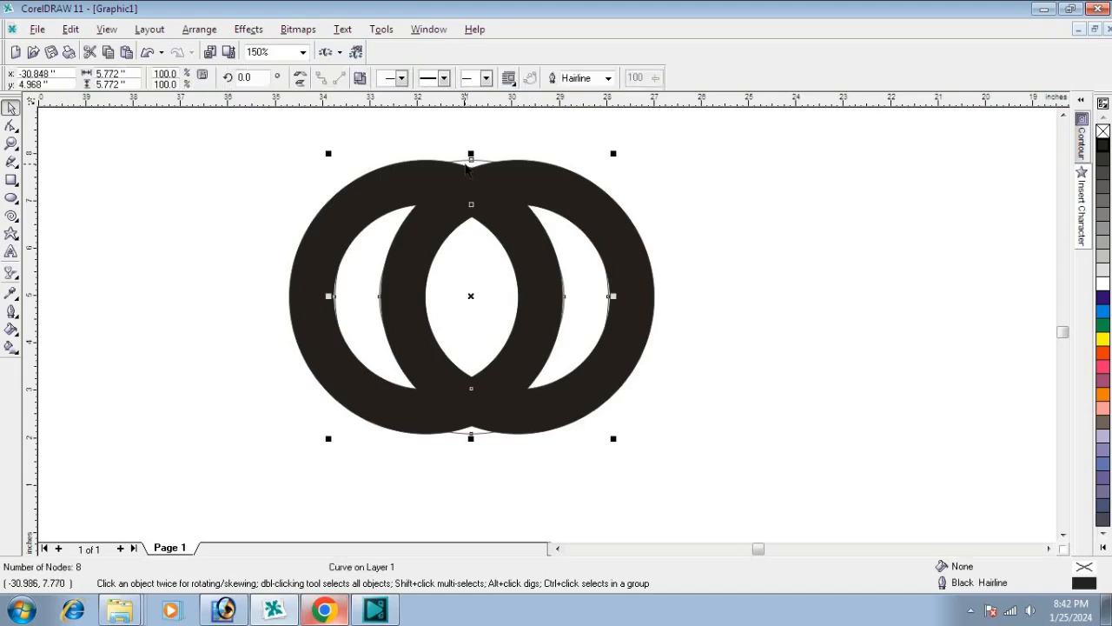
pyautogui.click(1103, 285)
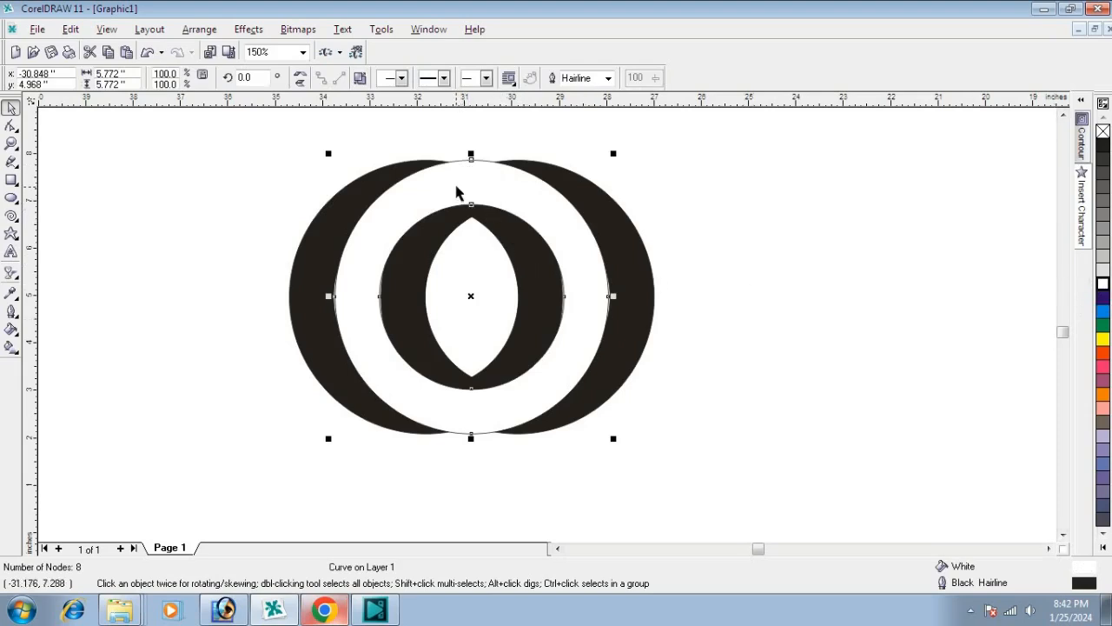
pyautogui.keyDown('shift'); pyautogui.click(300, 292); pyautogui.keyUp('shift')
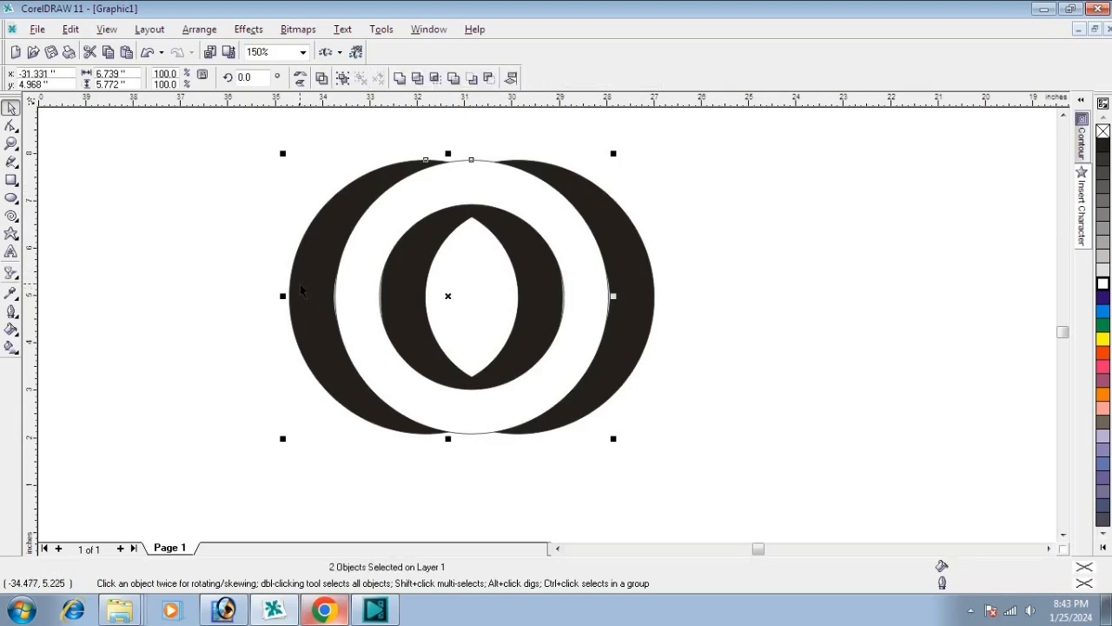
pyautogui.hotkey('shift', 'pagedown')
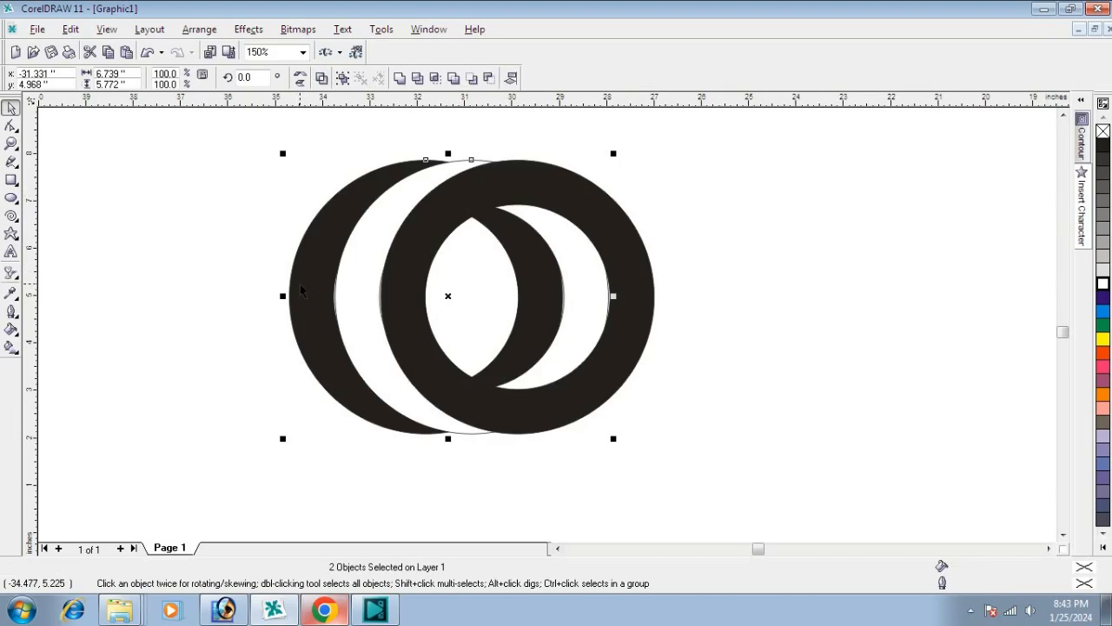
pyautogui.click(817, 429)
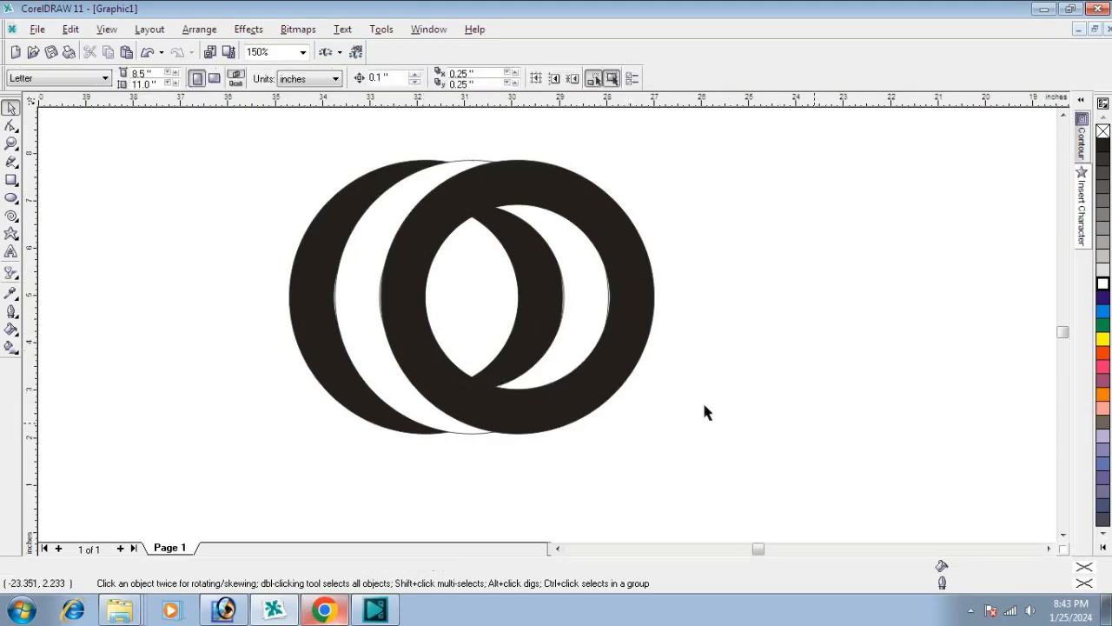
# Step: Shift the right and middle rings slightly left so their edges line up with the neighbouring rings
pyautogui.scroll(2, 291, 291)
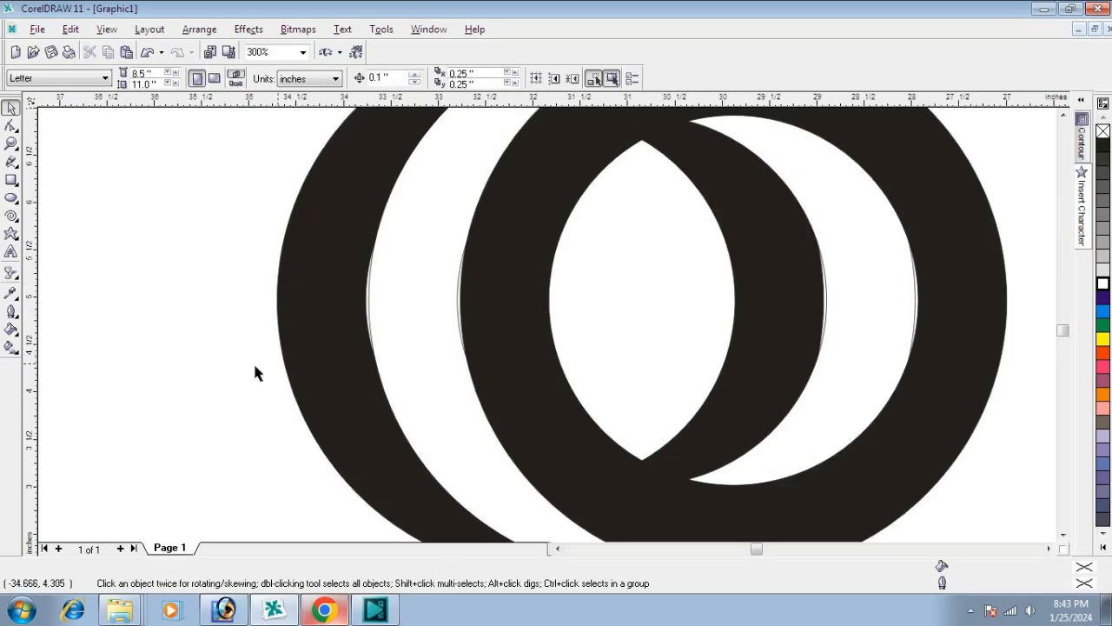
pyautogui.click(491, 332)
pyautogui.moveTo(490, 331); pyautogui.dragTo(429, 328)
pyautogui.keyDown('shift'); pyautogui.click(430, 327); pyautogui.keyUp('shift')
pyautogui.scroll(-1, 385, 311)
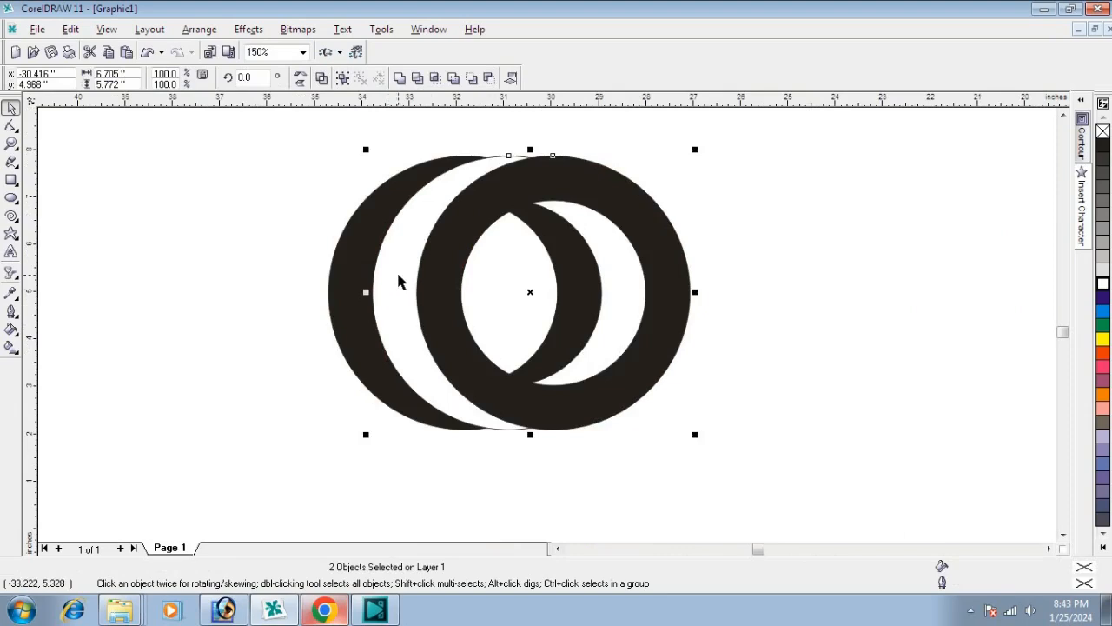
pyautogui.scroll(-1, 391, 383)
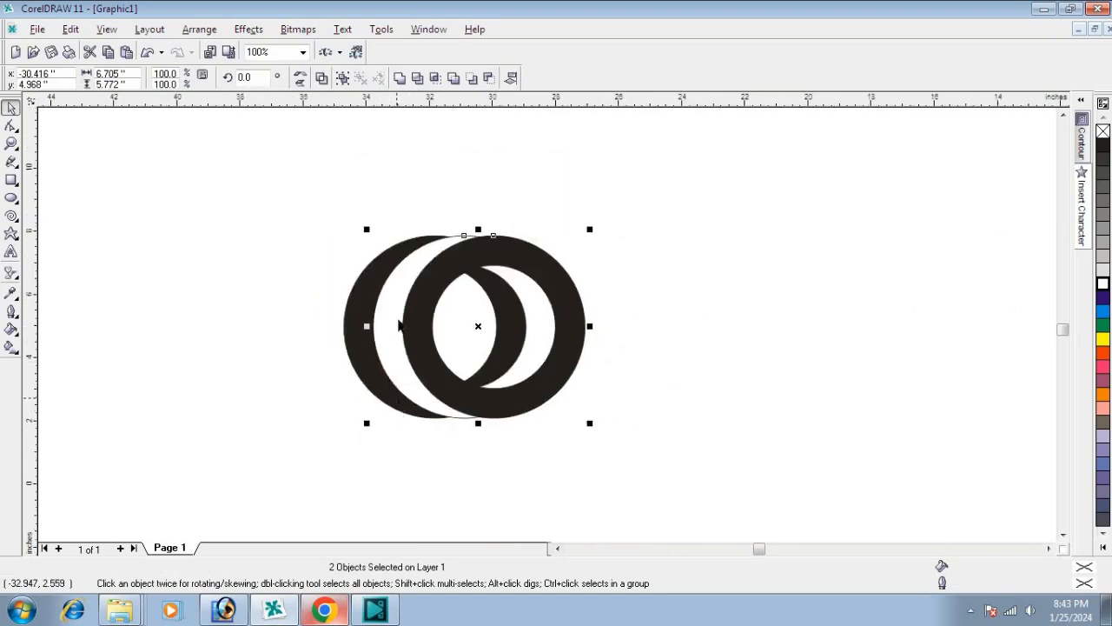
pyautogui.click(275, 222)
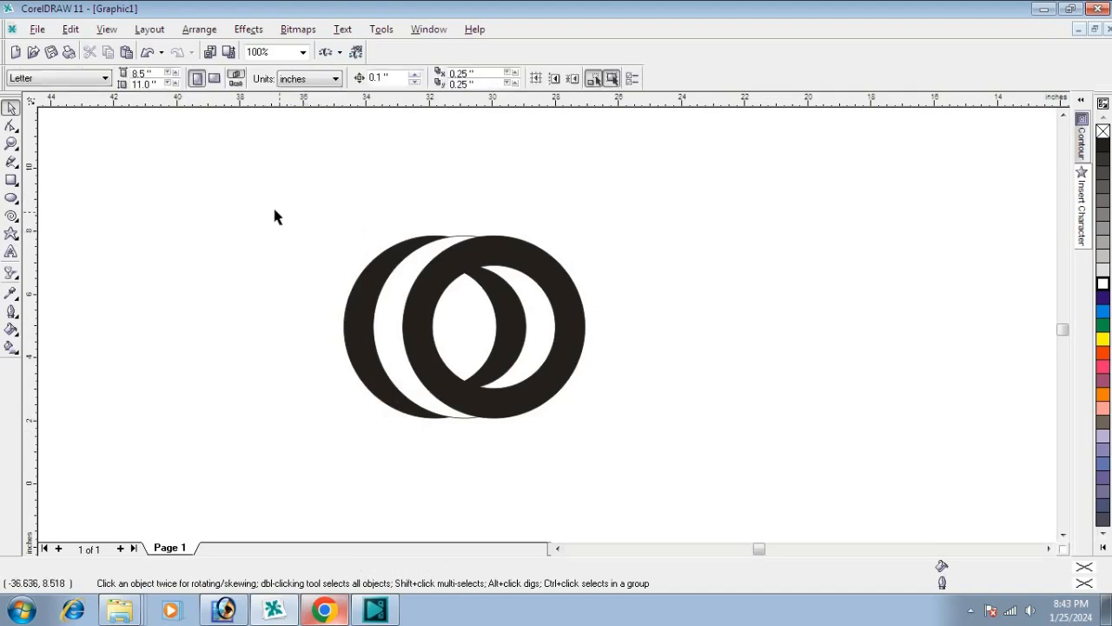
# Step: Squeeze all three rings together horizontally from the left to a total width of about 5.9 inches
pyautogui.moveTo(268, 198); pyautogui.dragTo(696, 470)
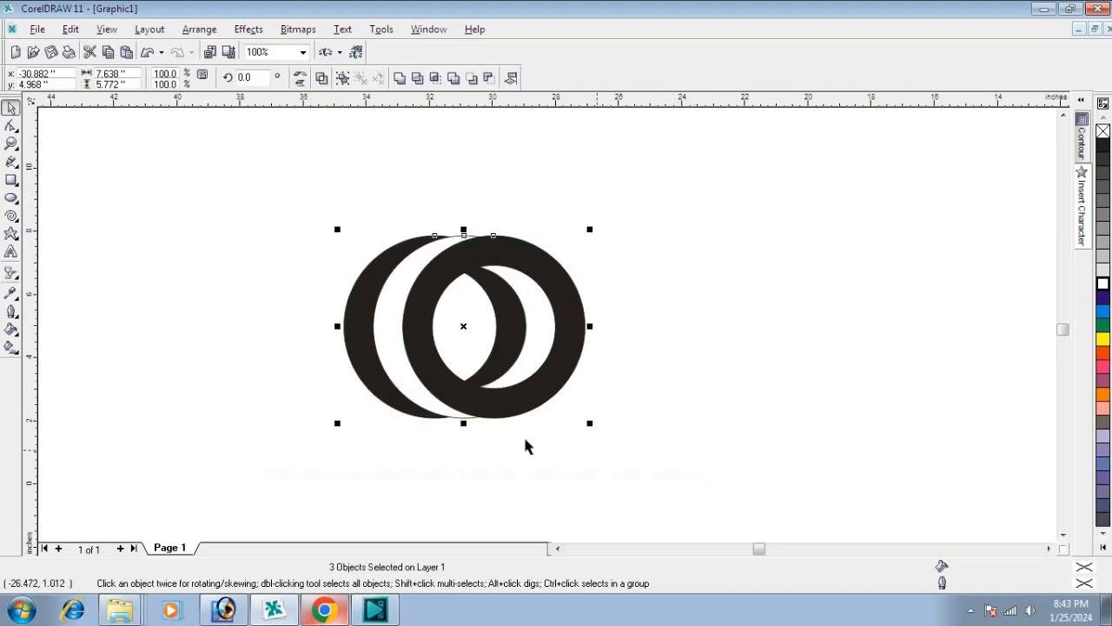
pyautogui.scroll(1, 355, 390)
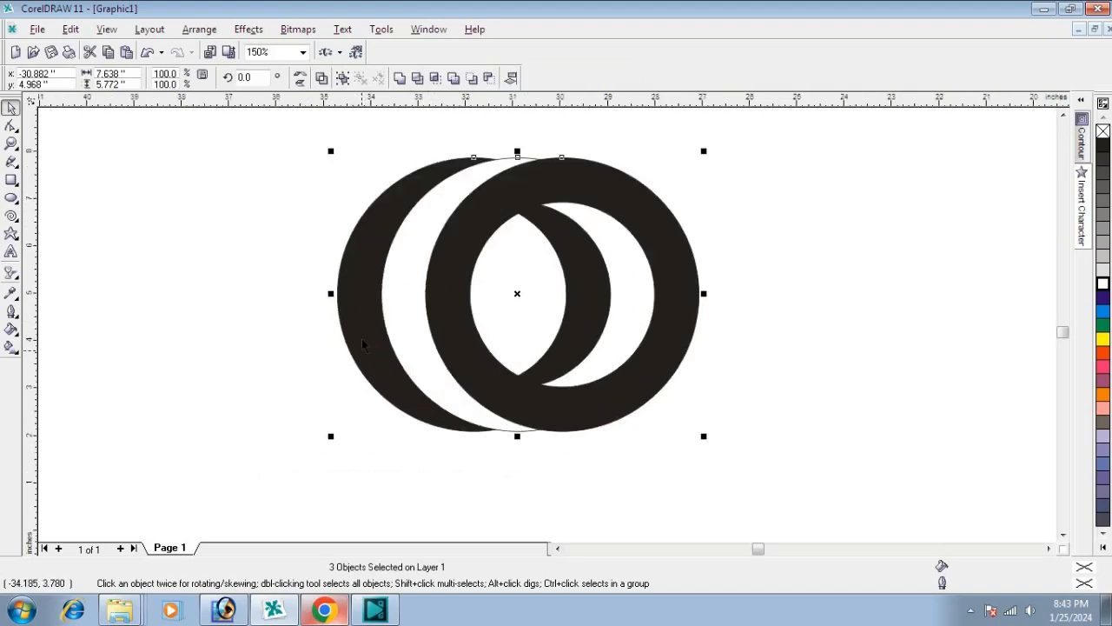
pyautogui.moveTo(329, 296); pyautogui.dragTo(412, 304)
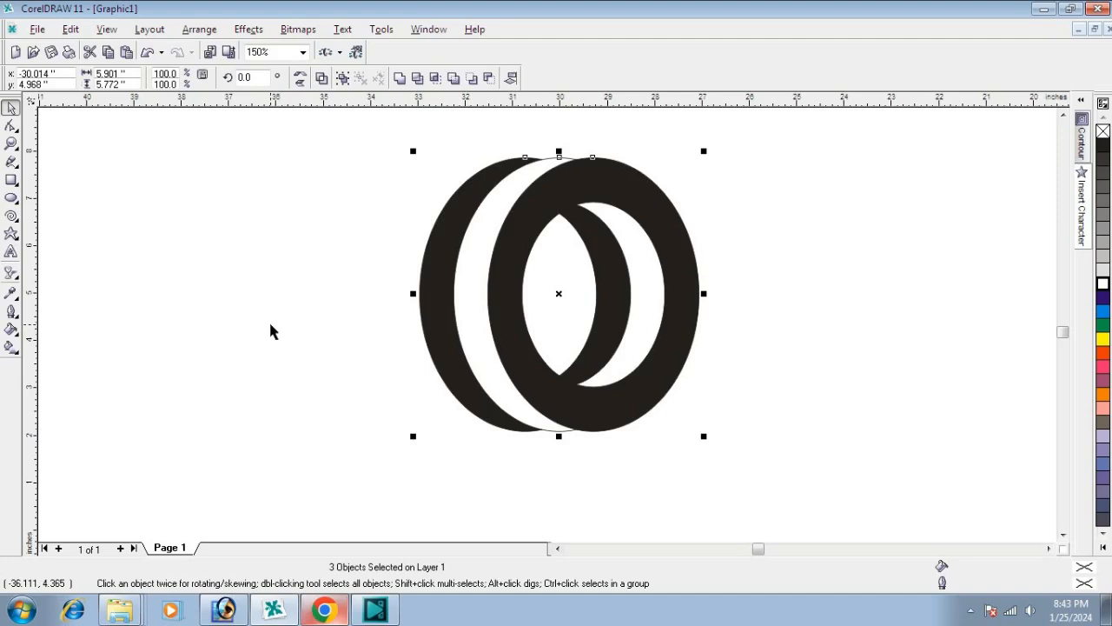
# Step: Remove the outline from all three rings of the graphic
pyautogui.scroll(-1, 271, 324)
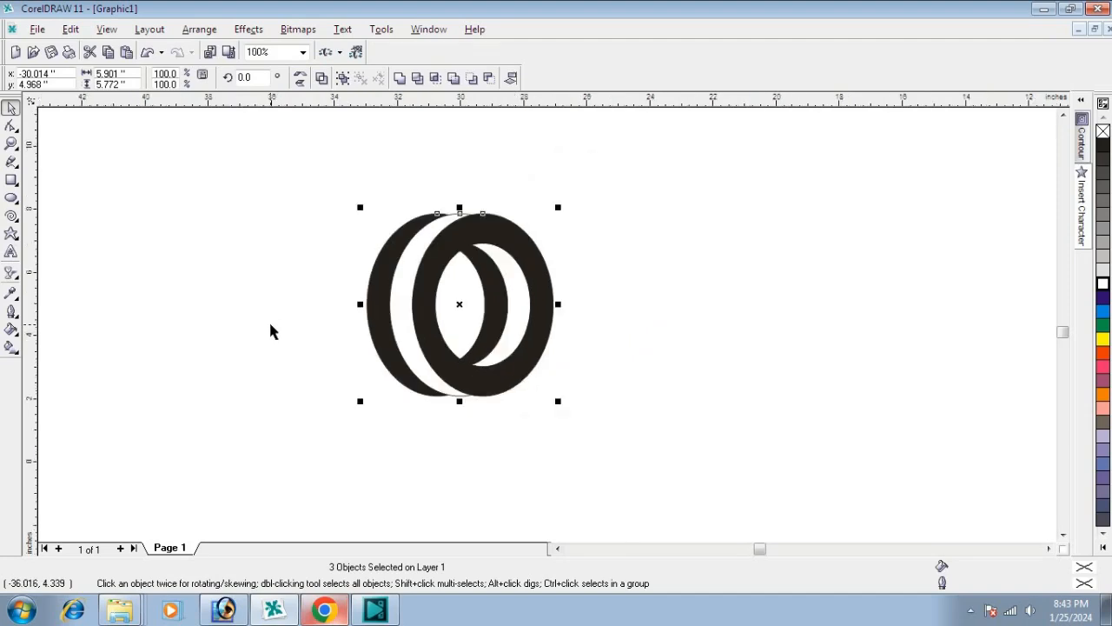
pyautogui.click(286, 204)
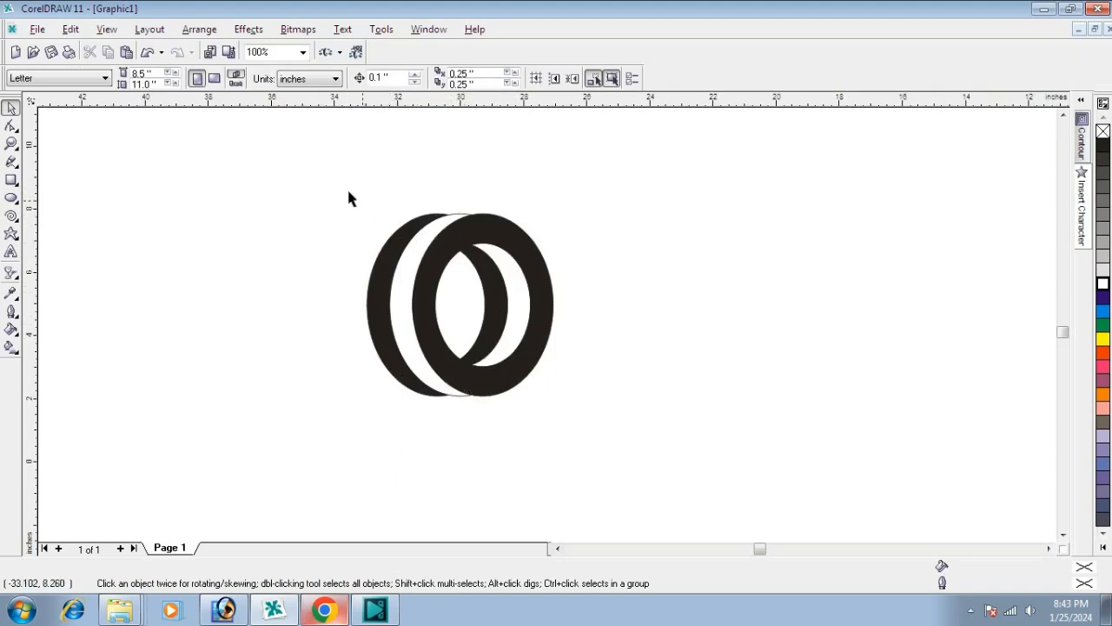
pyautogui.moveTo(392, 246); pyautogui.dragTo(622, 439)
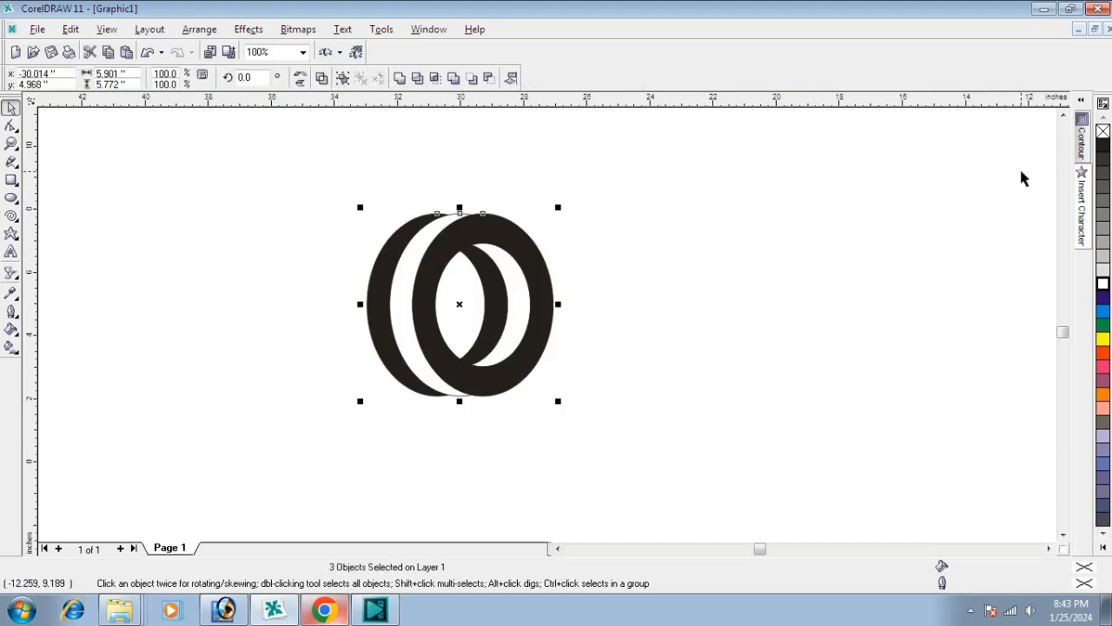
pyautogui.click(752, 256)
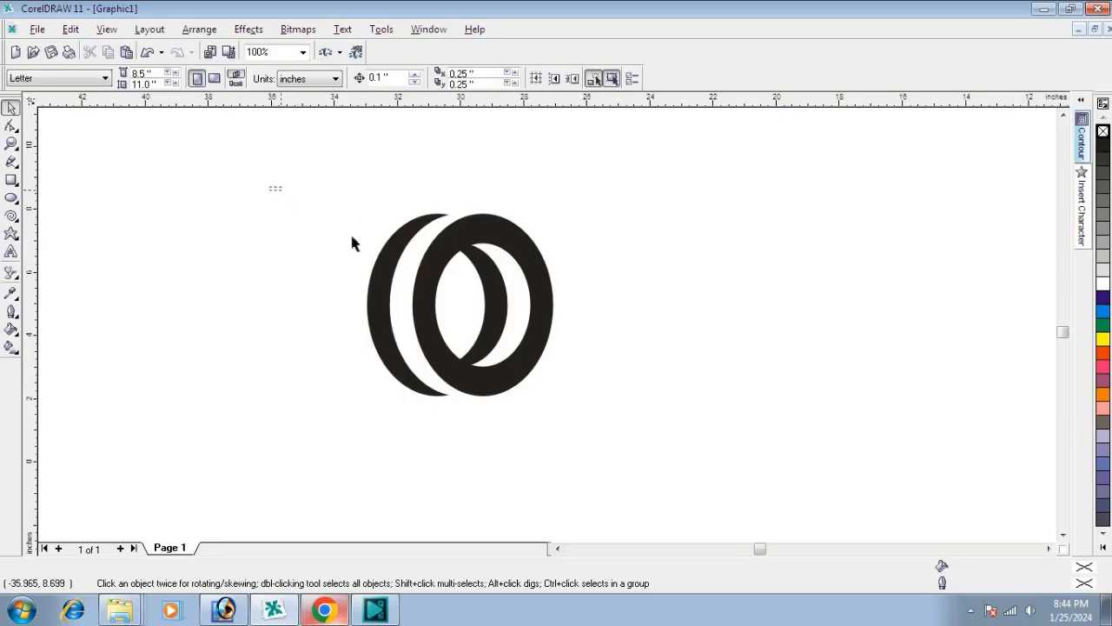
# Step: Place a copy of the three-ring graphic about 8.8 inches to the right of the original at the same height
pyautogui.moveTo(269, 187); pyautogui.dragTo(631, 423)
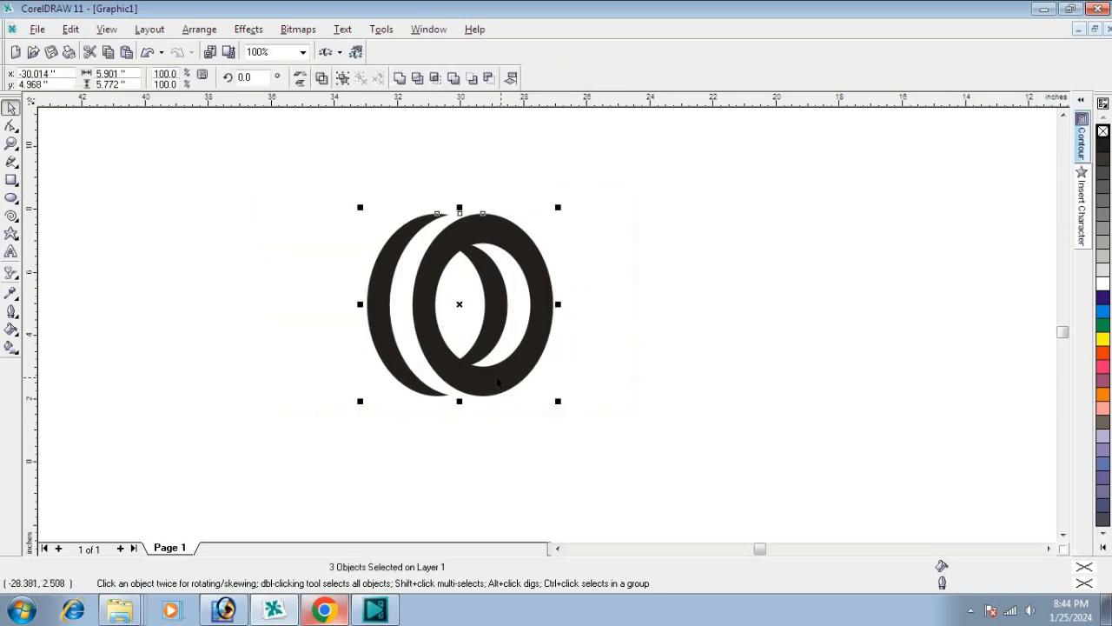
pyautogui.moveTo(462, 306); pyautogui.dragTo(737, 304)
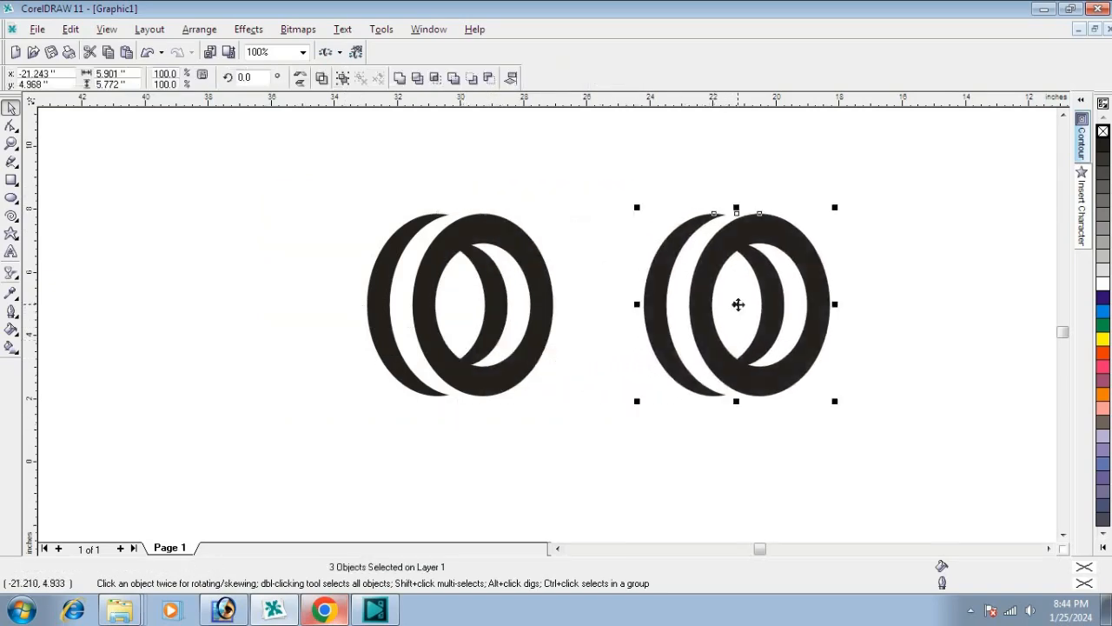
pyautogui.click(607, 179)
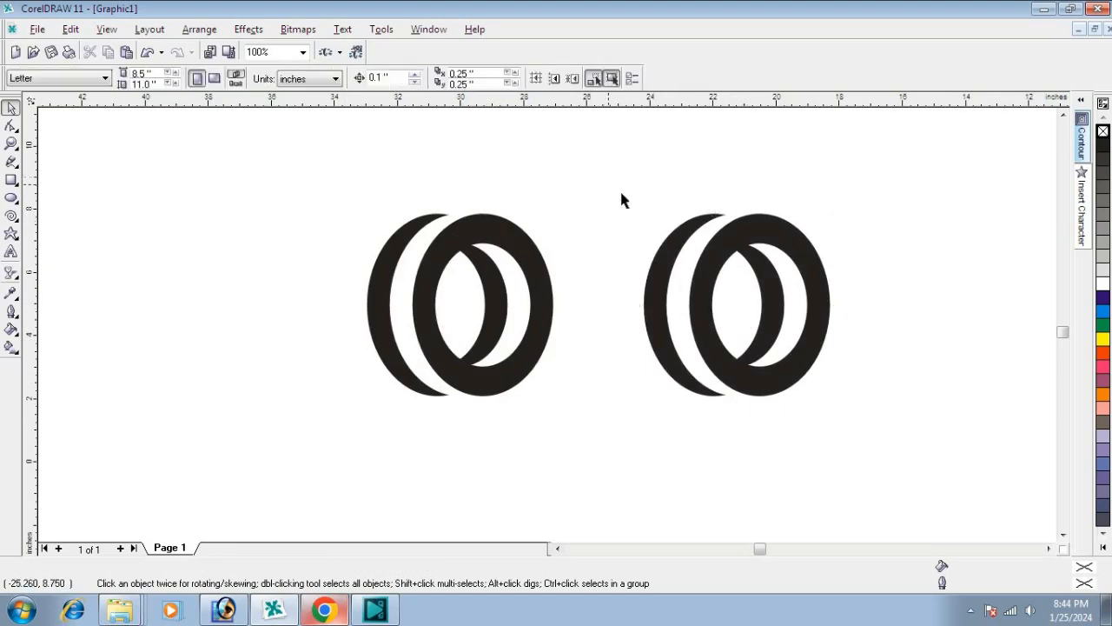
# Step: Fill the copy's left ring with orange and its right ring with green
pyautogui.click(657, 305)
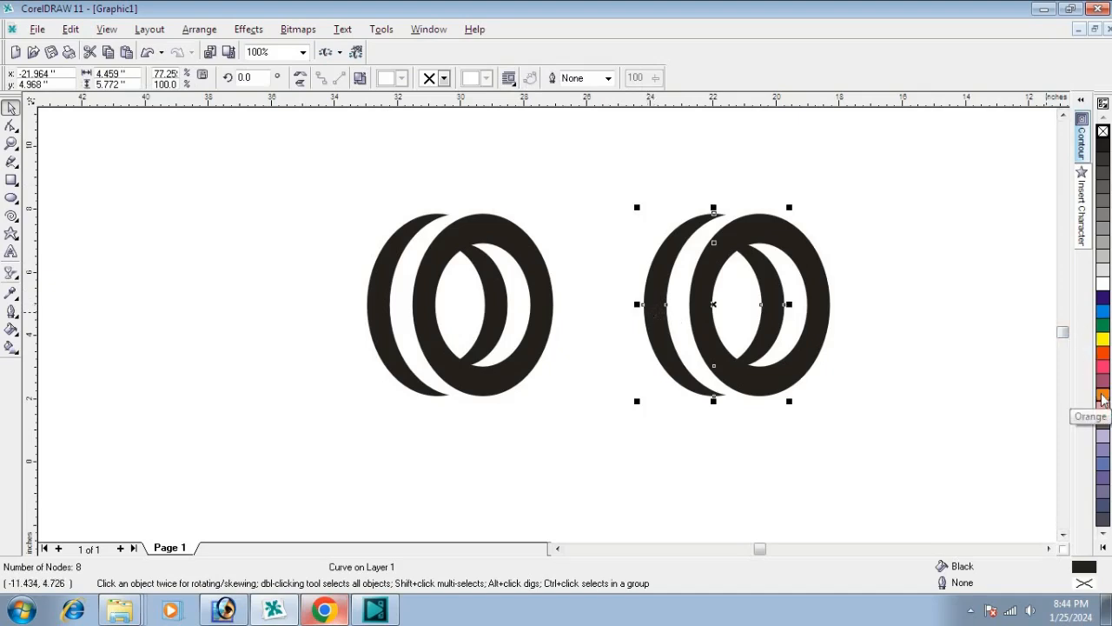
pyautogui.click(1102, 395)
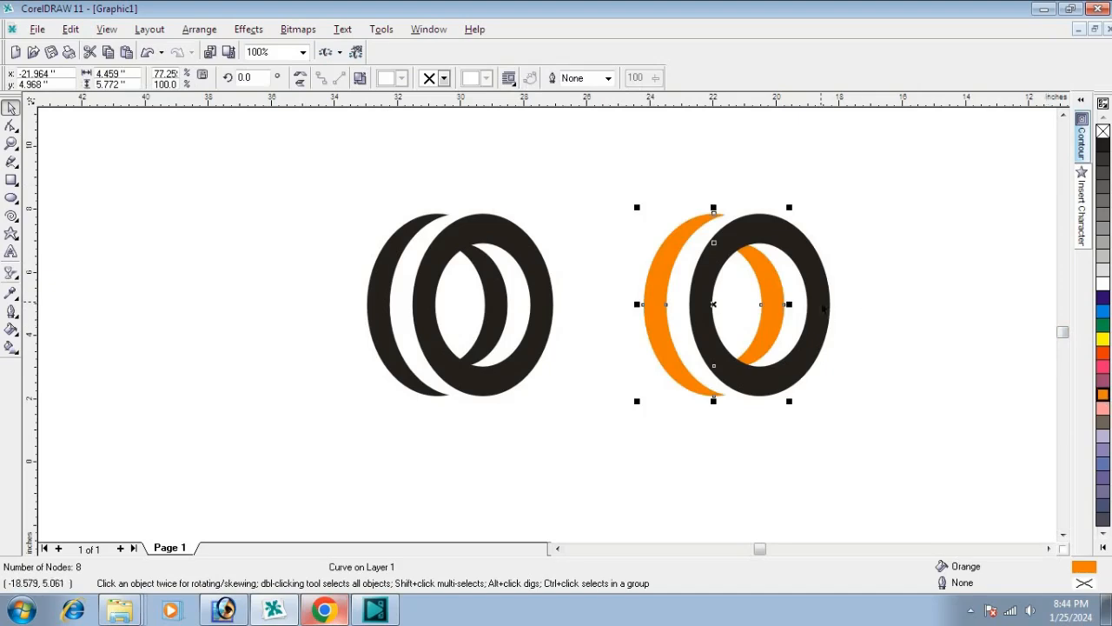
pyautogui.click(819, 344)
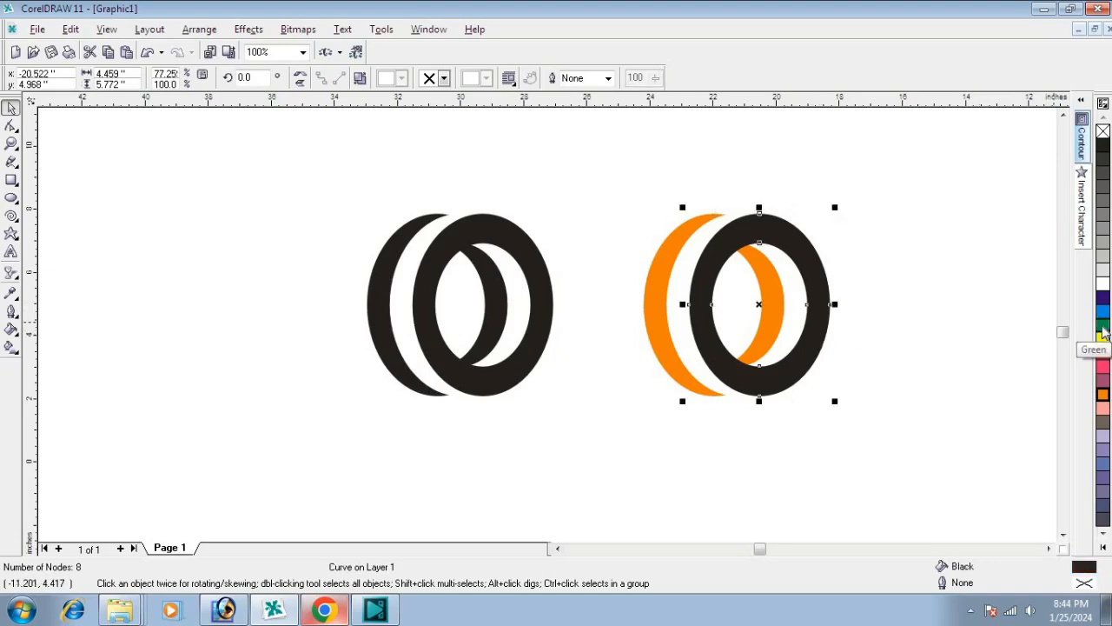
pyautogui.click(1102, 325)
pyautogui.click(979, 298)
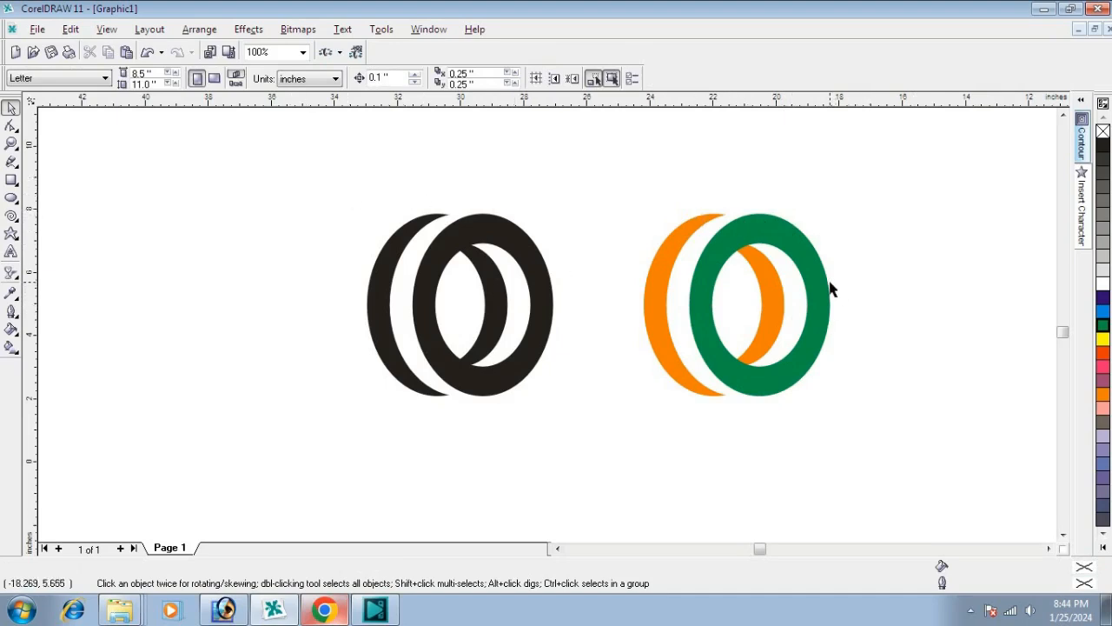
# Step: Squeeze both ring graphics together horizontally about their common centre to a total width of about 12.6 inches
pyautogui.moveTo(290, 172); pyautogui.dragTo(975, 467)
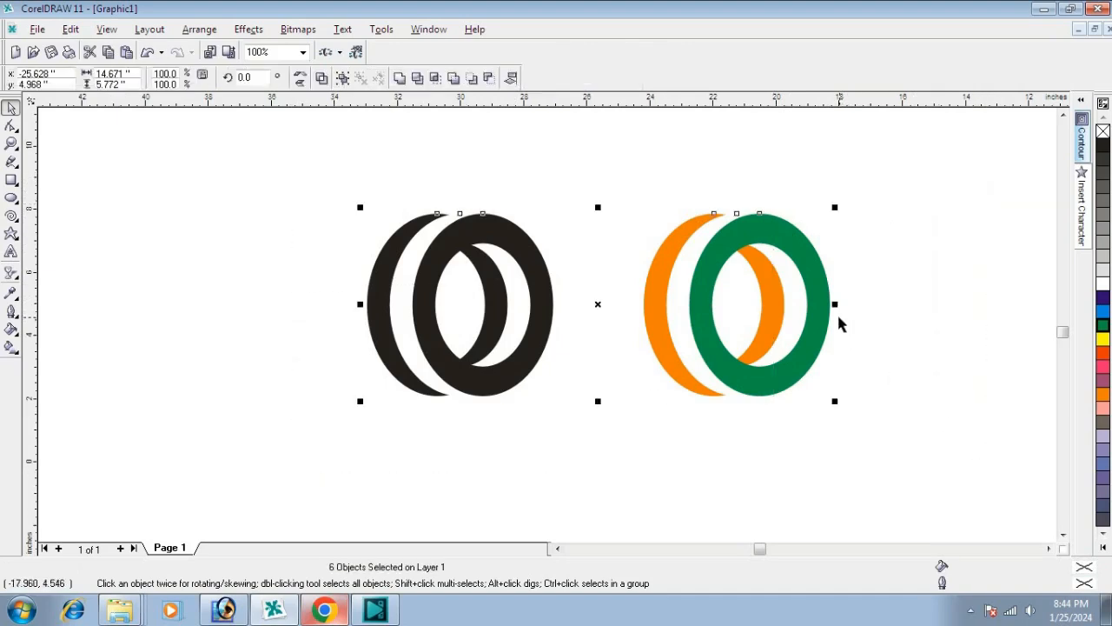
pyautogui.moveTo(835, 304); pyautogui.dragTo(804, 304)
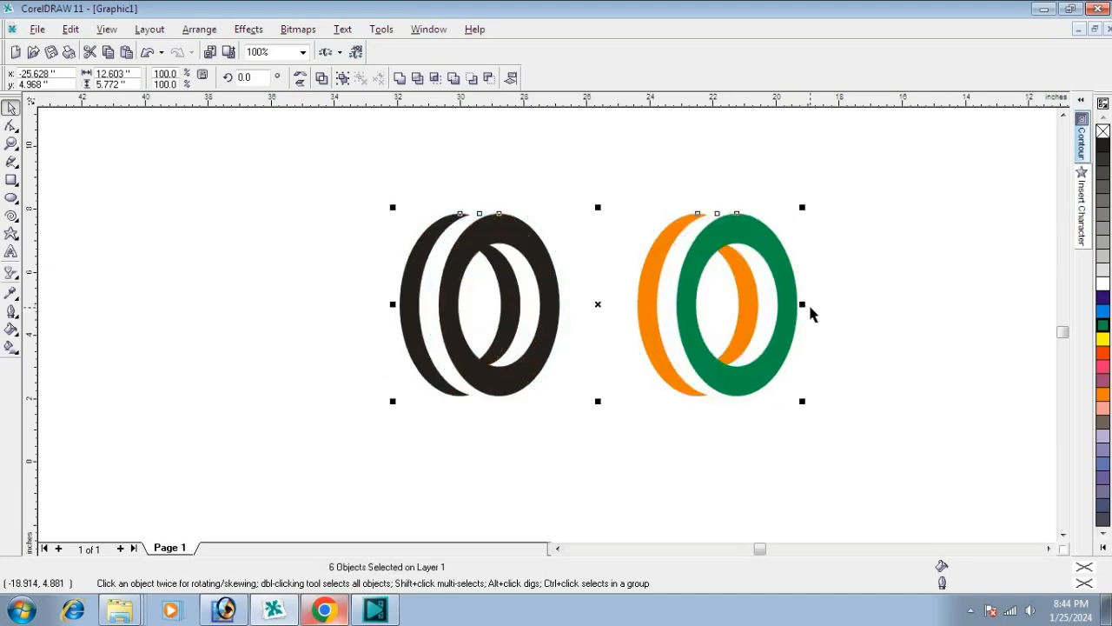
pyautogui.click(882, 309)
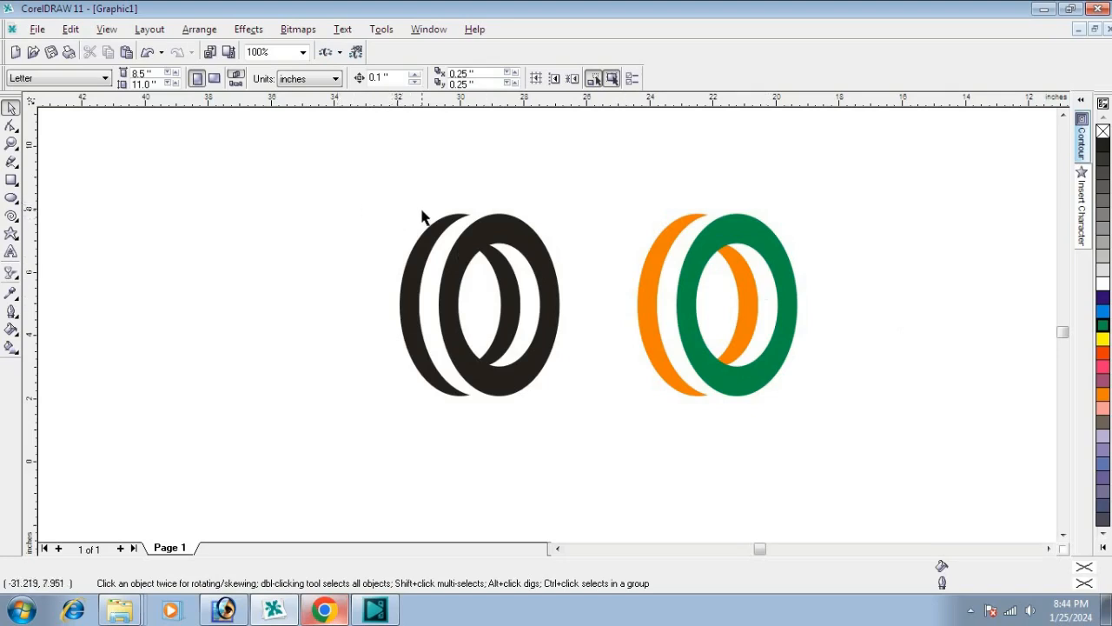
# Step: Group the six objects of both ring graphics and move the group's rotation centre to the middle of its bottom edge
pyautogui.moveTo(376, 202); pyautogui.dragTo(883, 456)
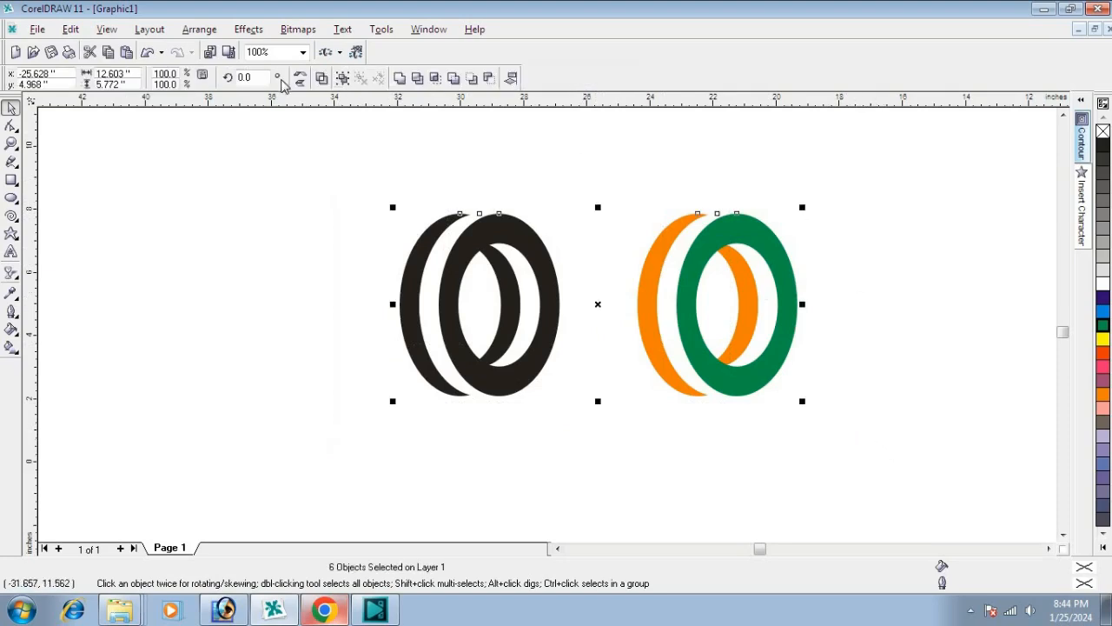
pyautogui.click(344, 79)
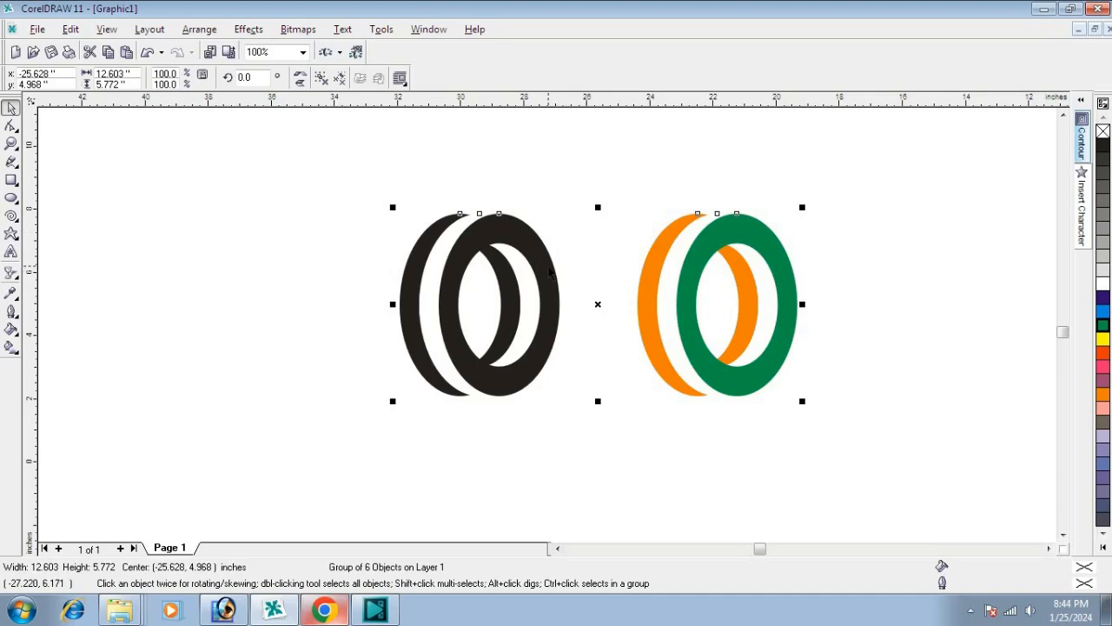
pyautogui.click(550, 273)
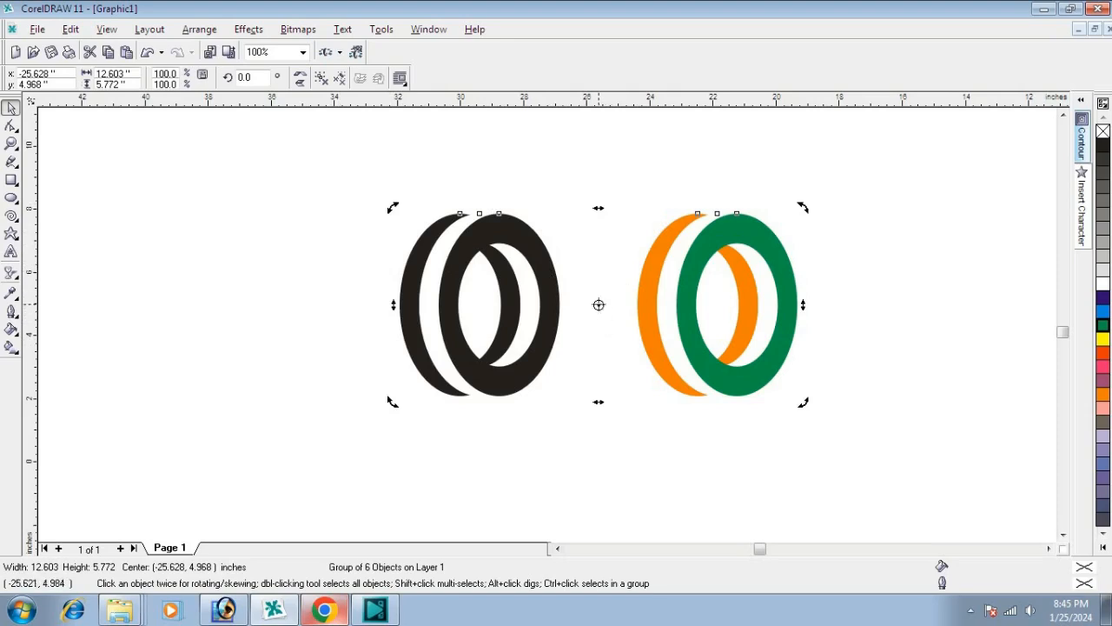
pyautogui.moveTo(599, 305); pyautogui.dragTo(600, 398)
# Step: Create a copy of the group rotated 180 degrees about its bottom centre, keeping the original in place
pyautogui.moveTo(394, 207); pyautogui.dragTo(643, 437)
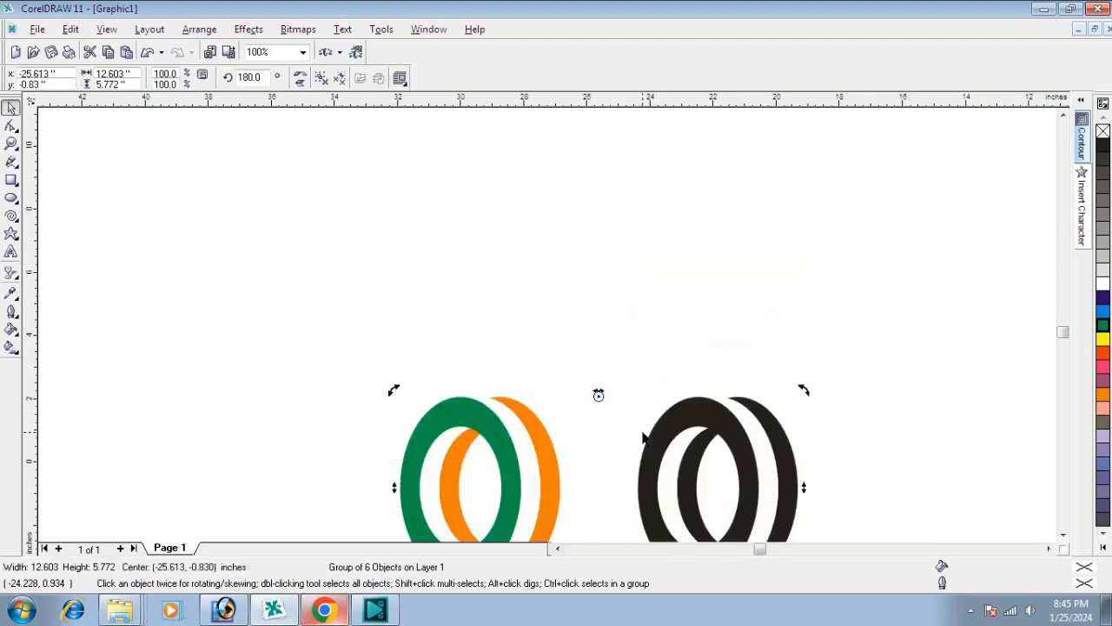
pyautogui.hotkey('ctrl', 'z')
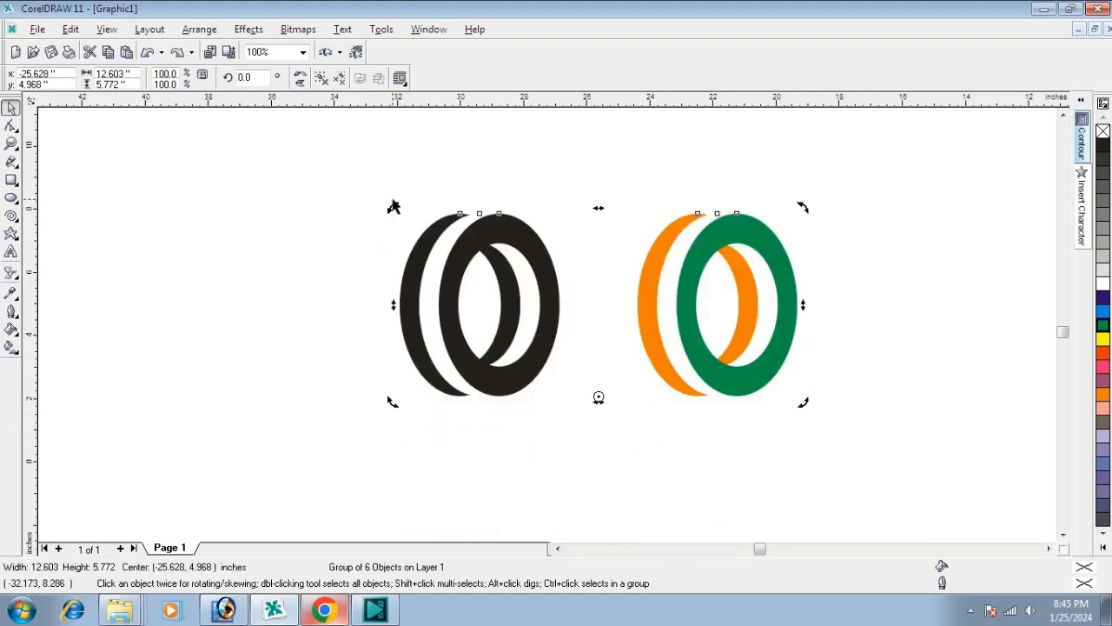
pyautogui.moveTo(392, 206); pyautogui.dragTo(637, 434)
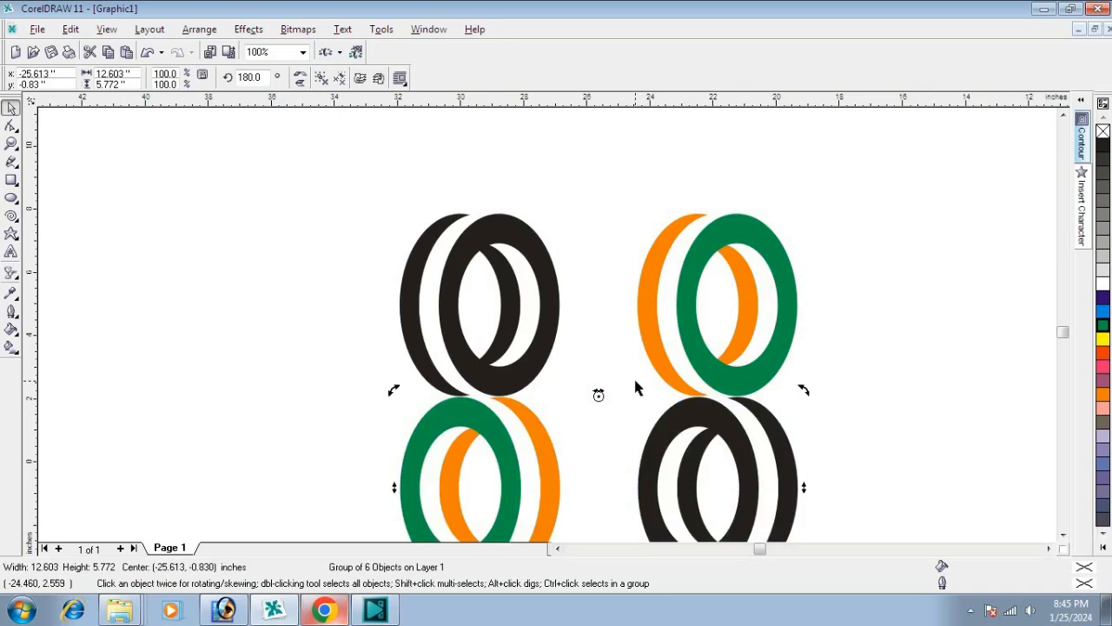
# Step: Mirror the rotated copy horizontally so its black and coloured rings line up beneath the matching originals
pyautogui.click(301, 78)
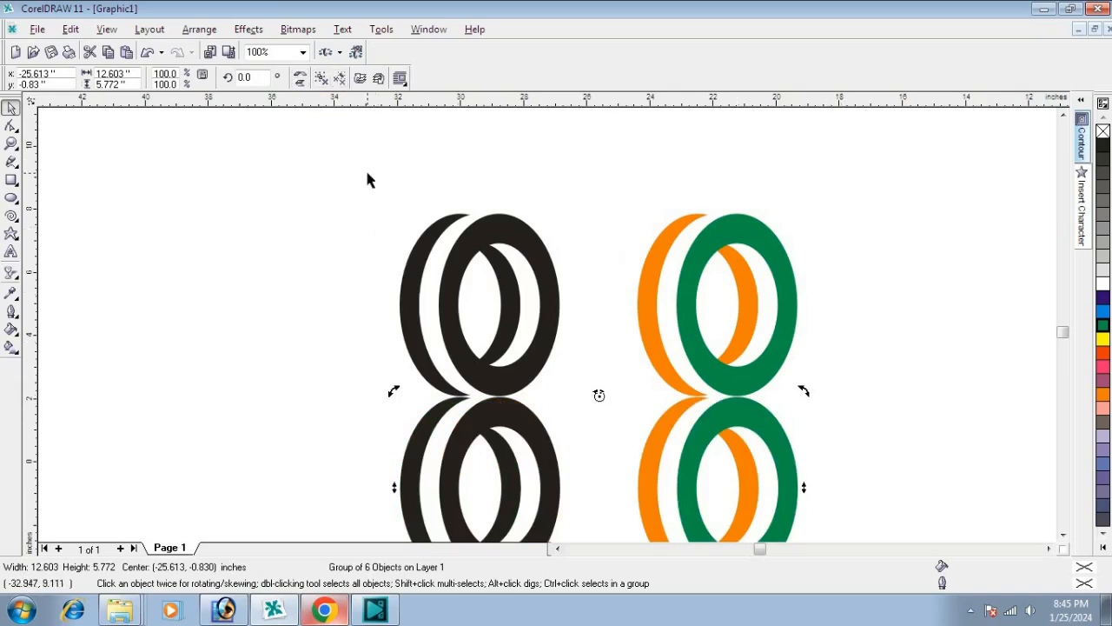
pyautogui.scroll(-1, 365, 167)
pyautogui.scroll(-2, 366, 171)
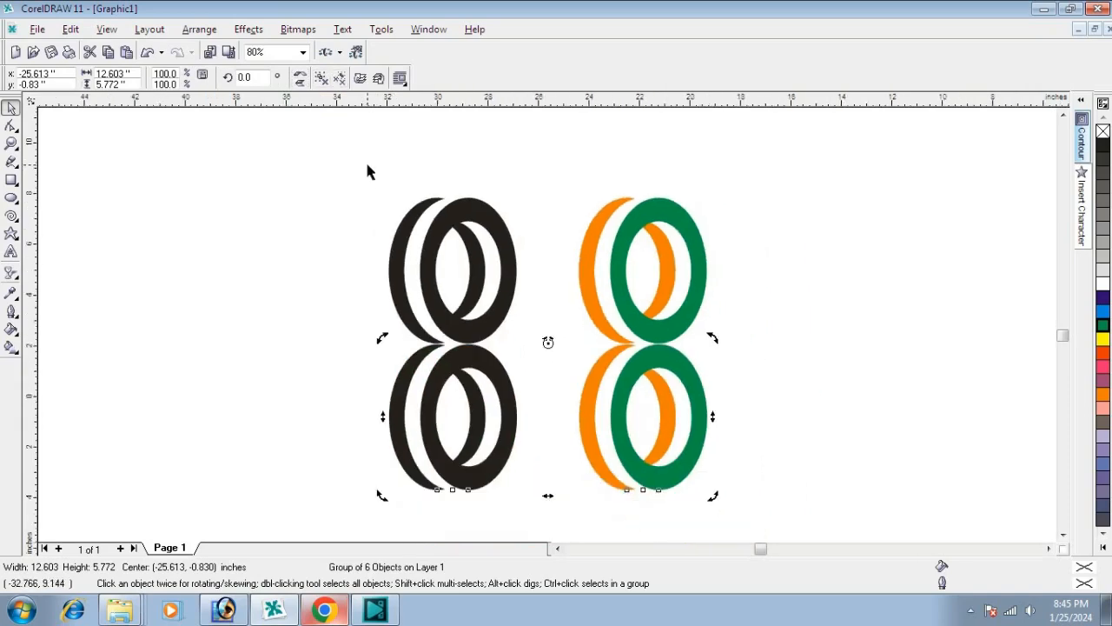
pyautogui.click(211, 367)
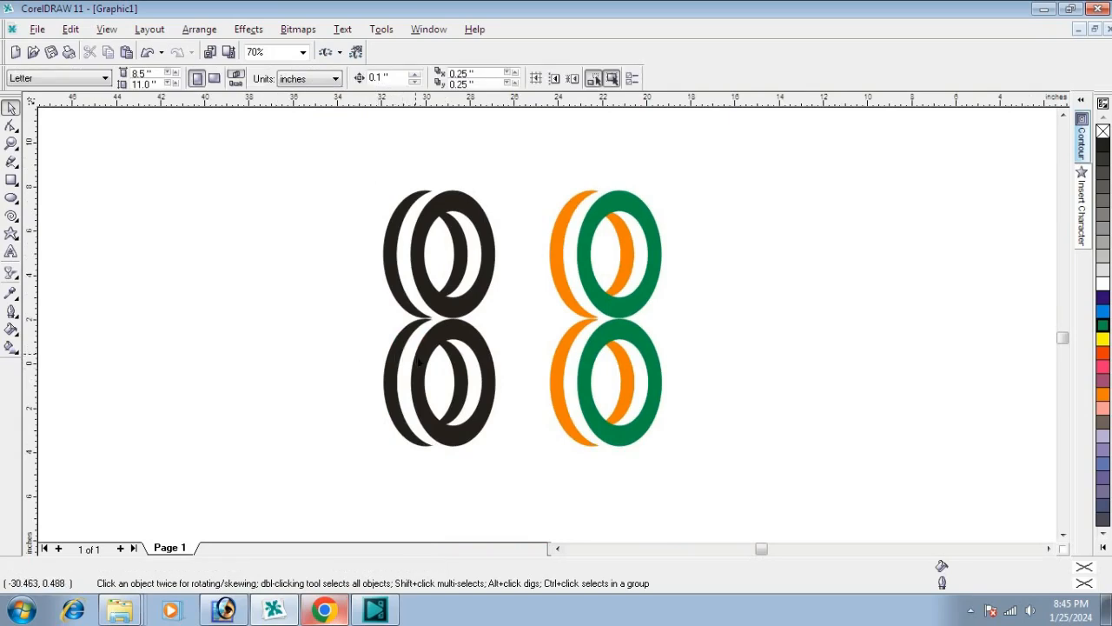
# Step: Apply a linear transparency to the lower mirrored group, fading vertically downward at -90 degrees
pyautogui.click(424, 367)
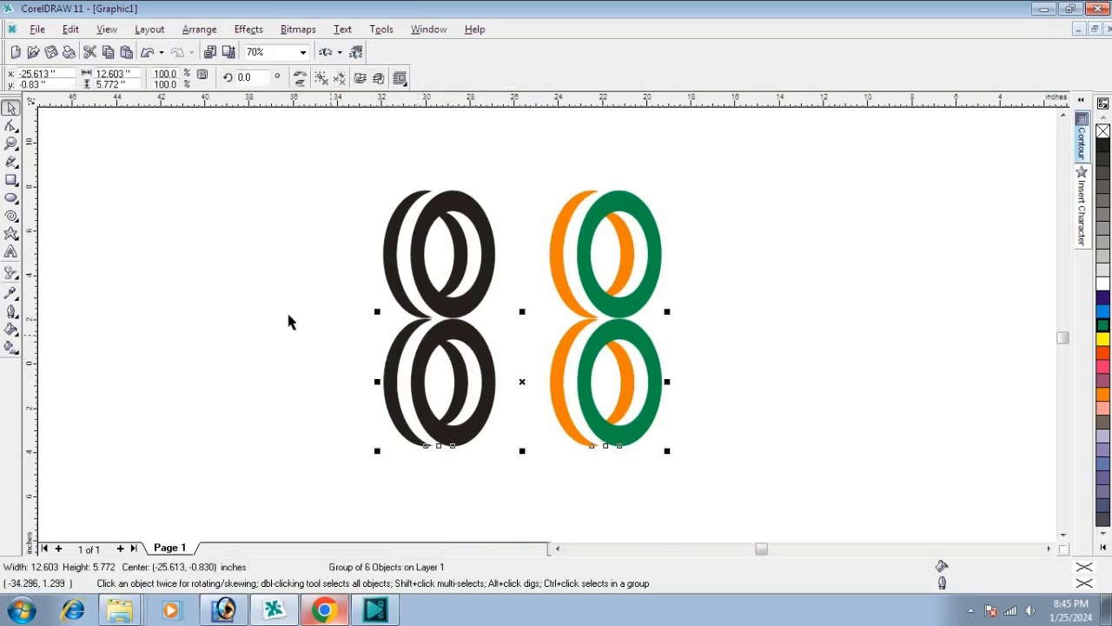
pyautogui.click(11, 274)
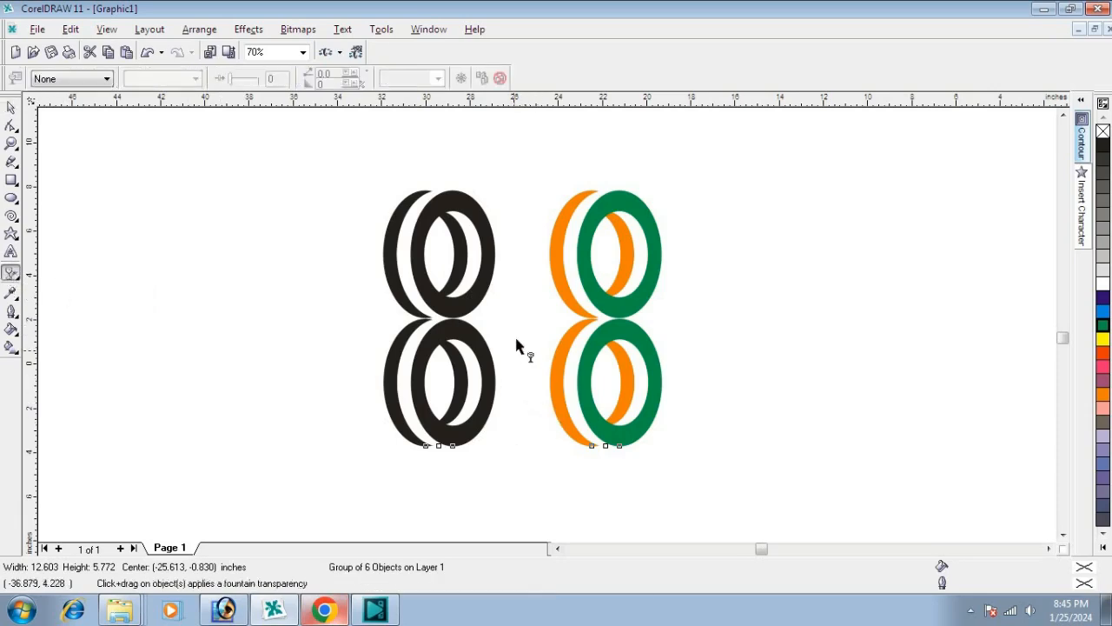
pyautogui.moveTo(513, 296); pyautogui.dragTo(515, 408)
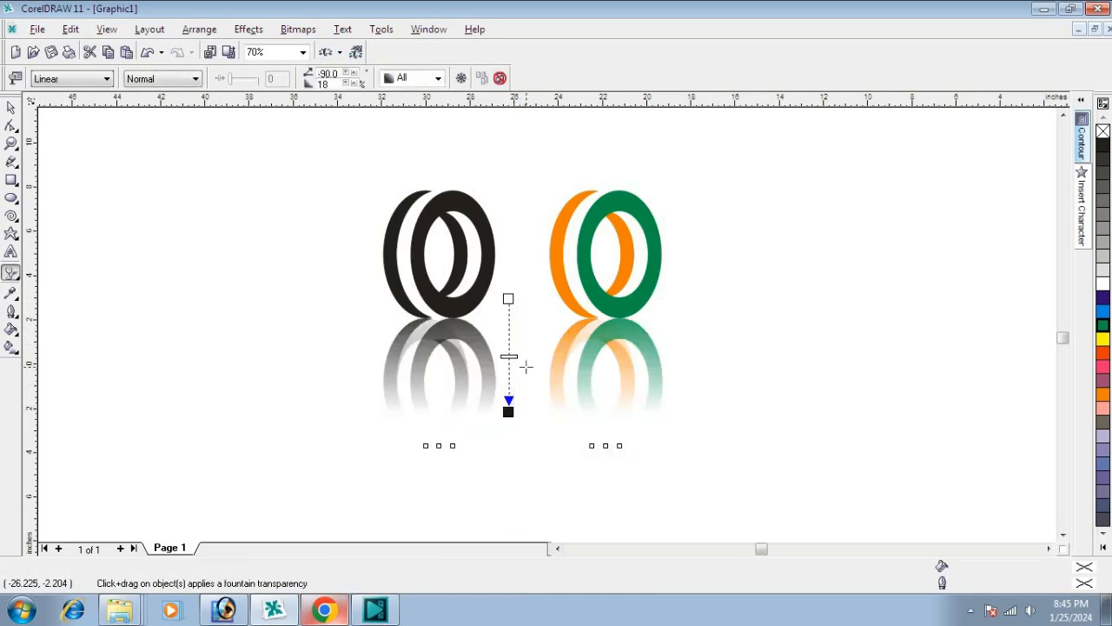
# Step: Start the reflection's transparency higher and end it sooner, so the lower rings fade out near their upper third
pyautogui.moveTo(508, 298); pyautogui.dragTo(508, 266)
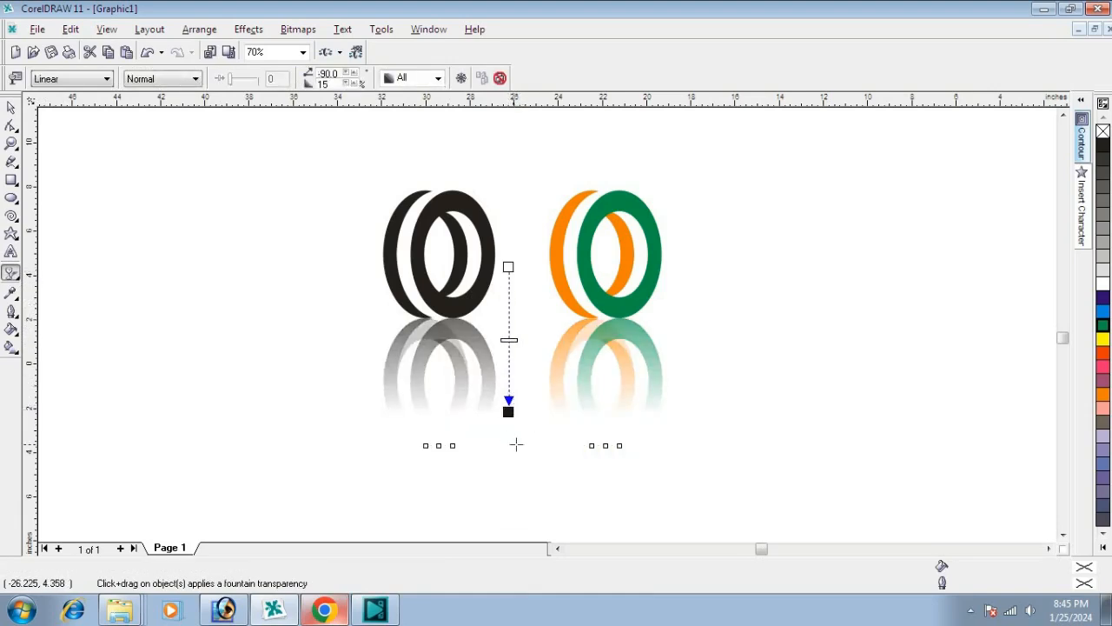
pyautogui.moveTo(513, 412); pyautogui.dragTo(508, 359)
pyautogui.scroll(2, 509, 349)
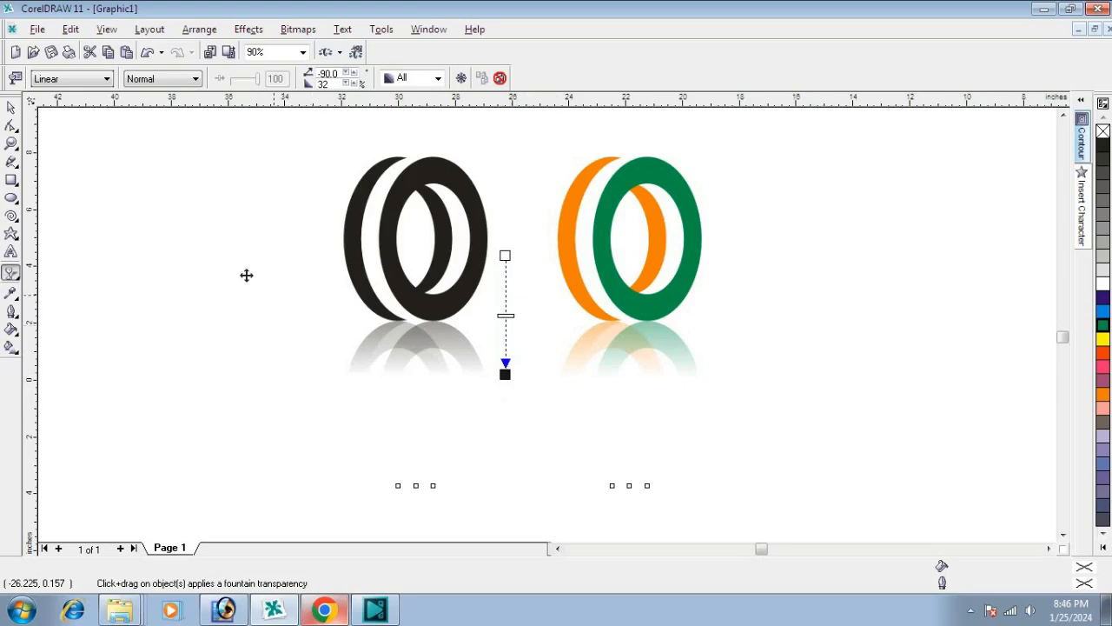
pyautogui.click(10, 107)
pyautogui.click(172, 216)
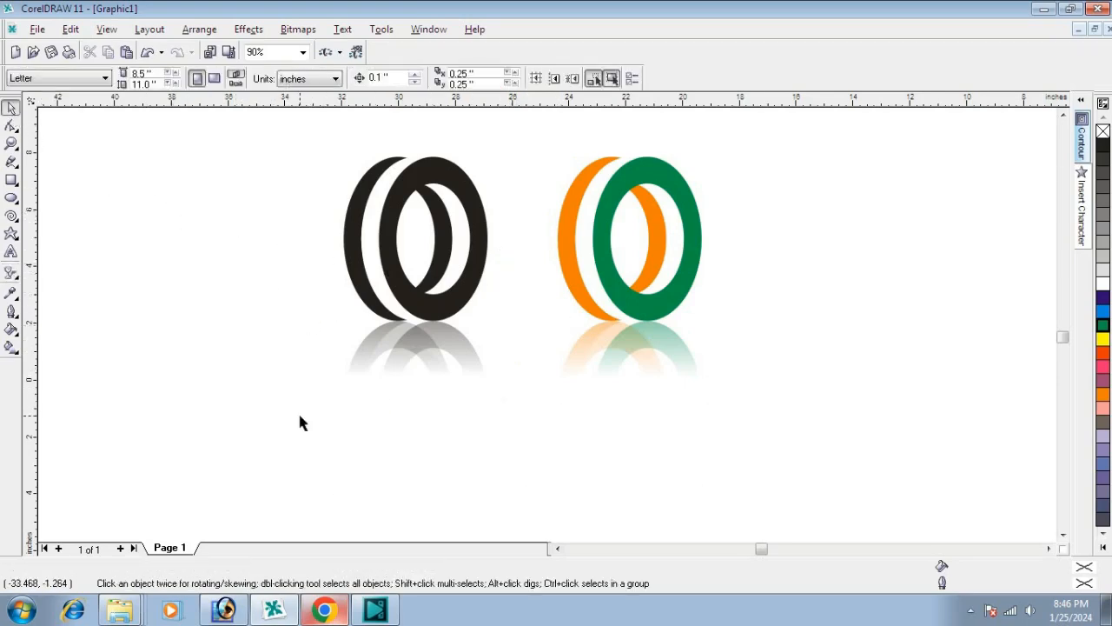
# Step: Move both ring graphics together with their reflection about 9.5 inches to the right
pyautogui.scroll(-1, 299, 417)
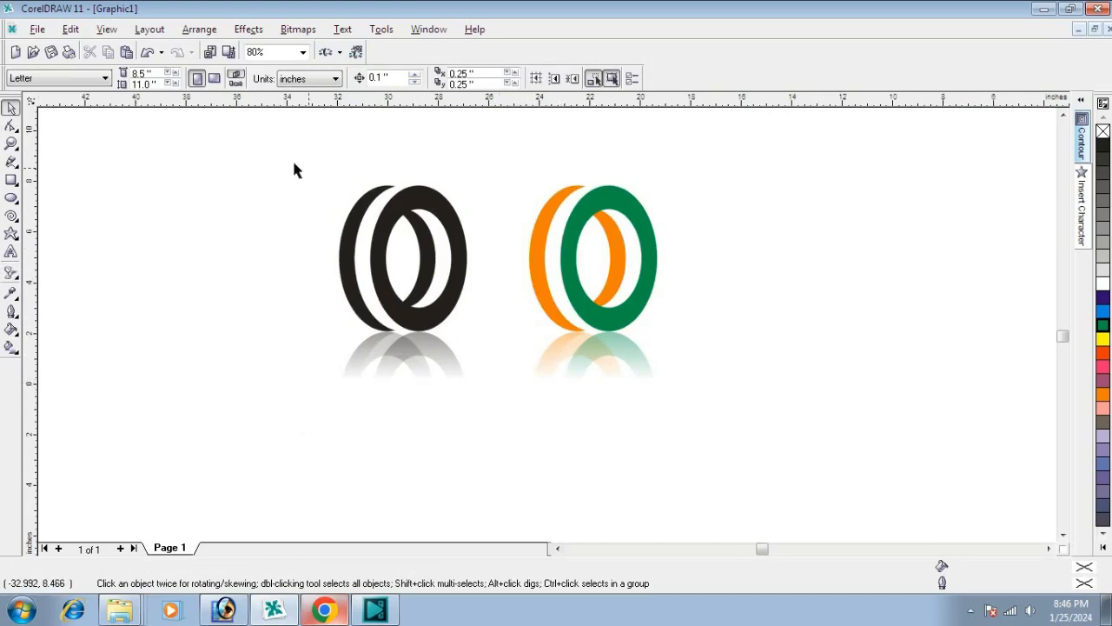
pyautogui.moveTo(211, 142); pyautogui.dragTo(785, 521)
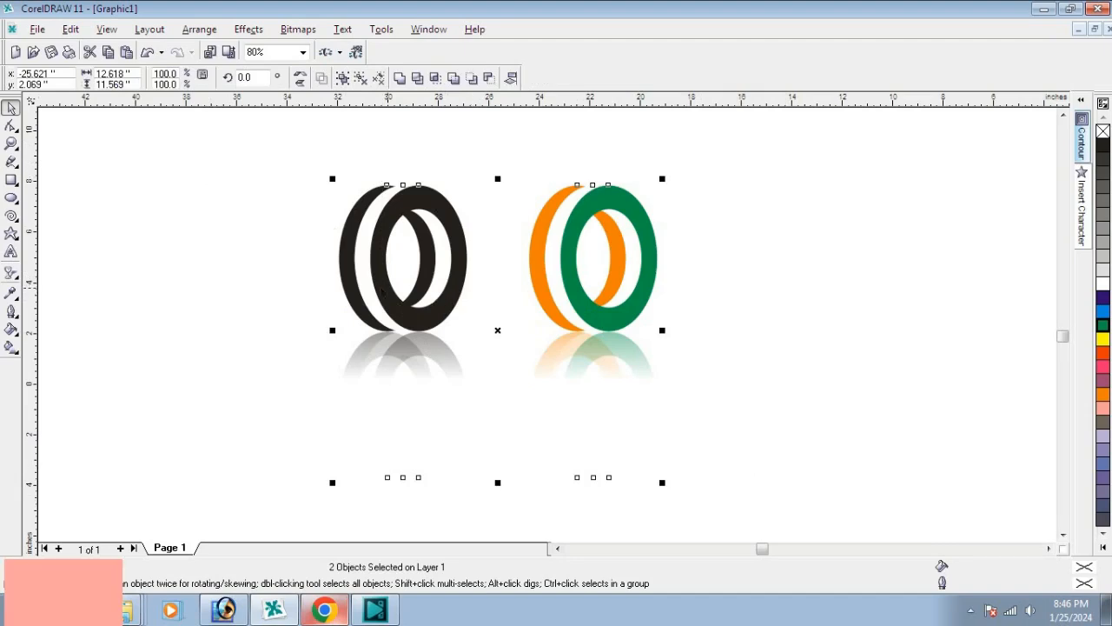
pyautogui.moveTo(405, 289); pyautogui.dragTo(645, 295)
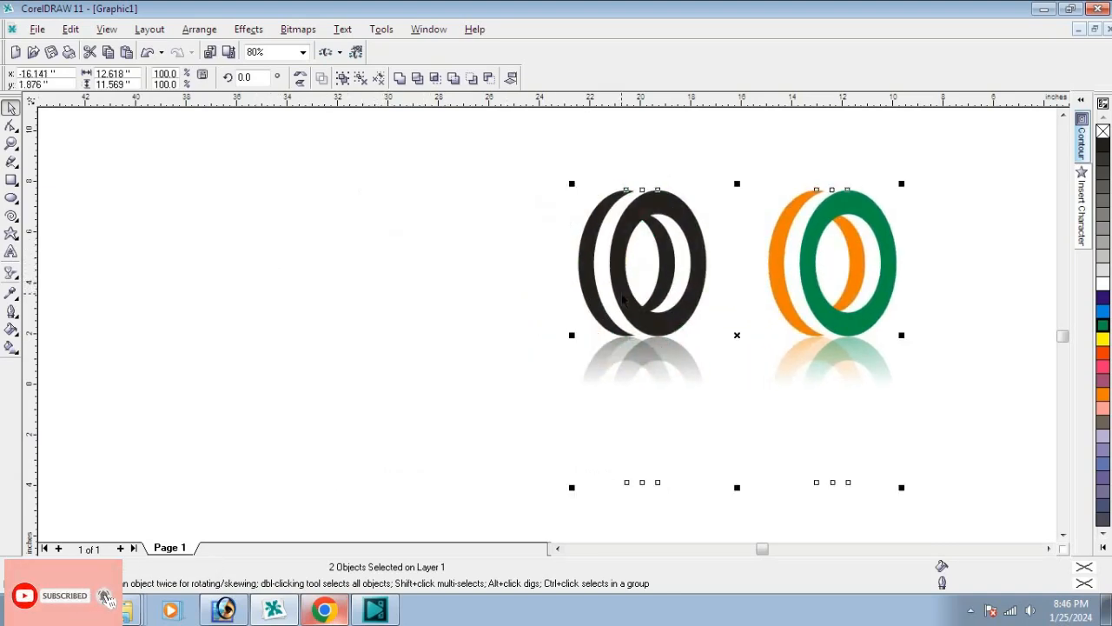
pyautogui.click(388, 284)
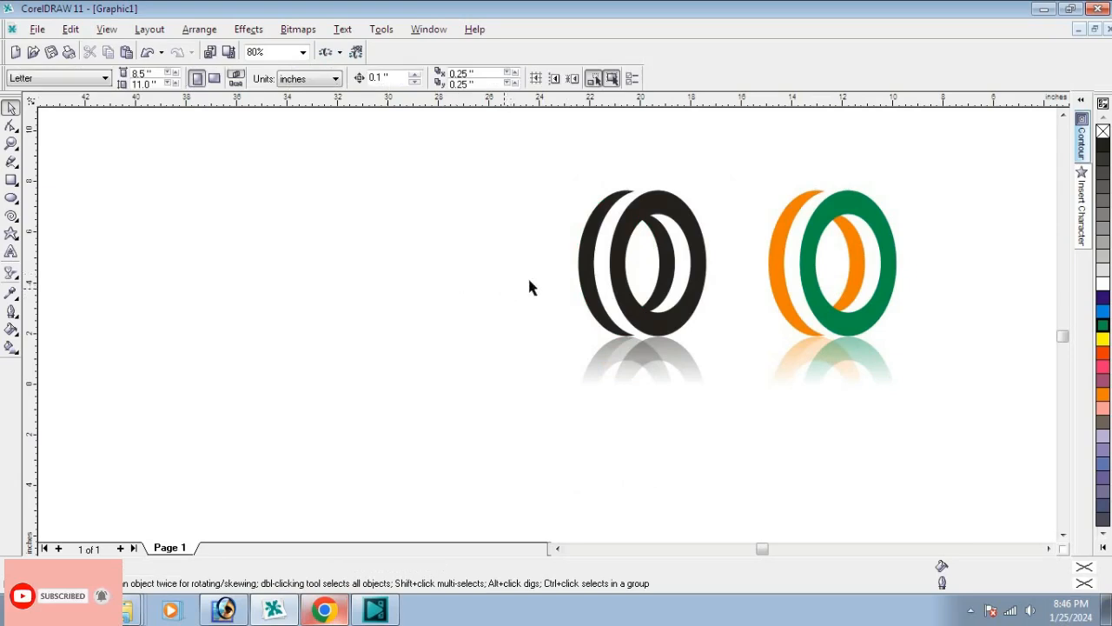
pyautogui.click(617, 280)
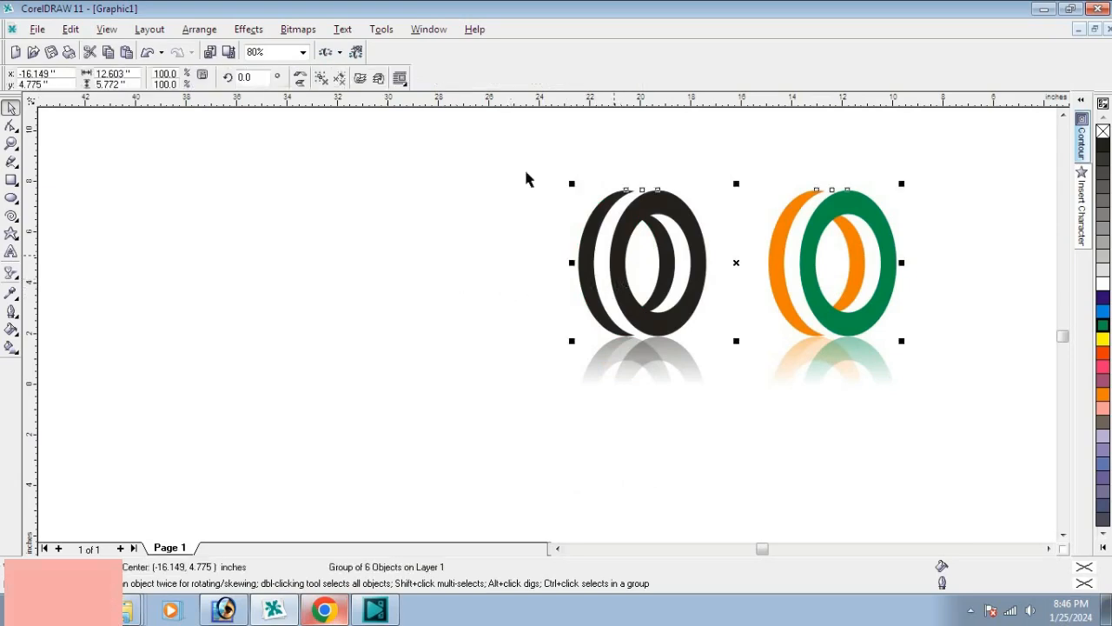
pyautogui.click(389, 215)
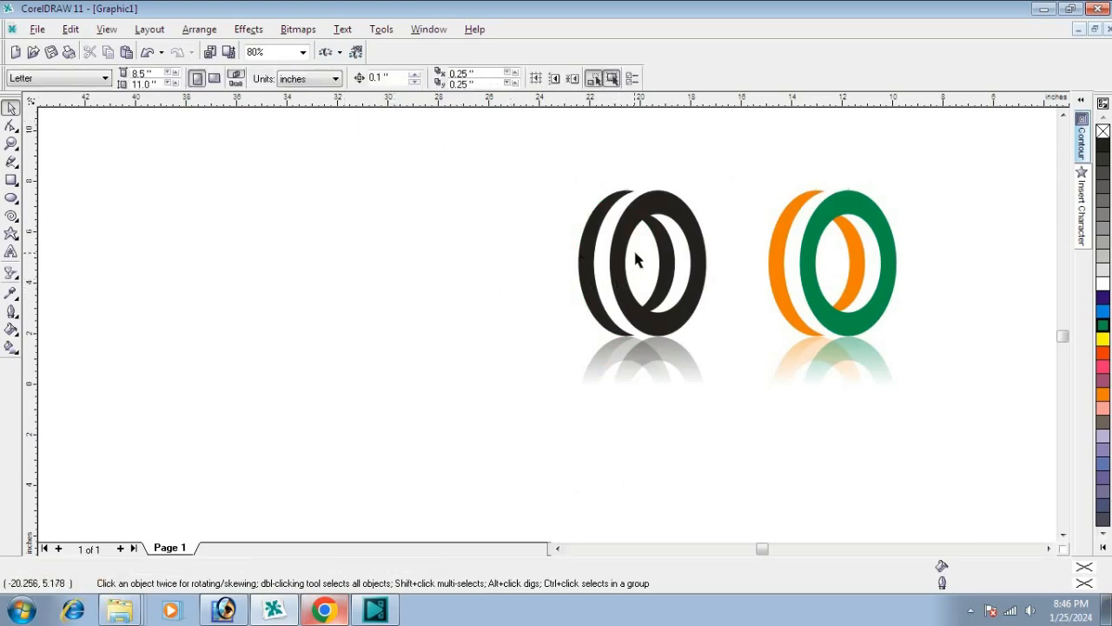
# Step: Place a copy of the three black rings, without their reflection, about 14 inches to the left at the same height
pyautogui.moveTo(518, 154); pyautogui.dragTo(725, 332)
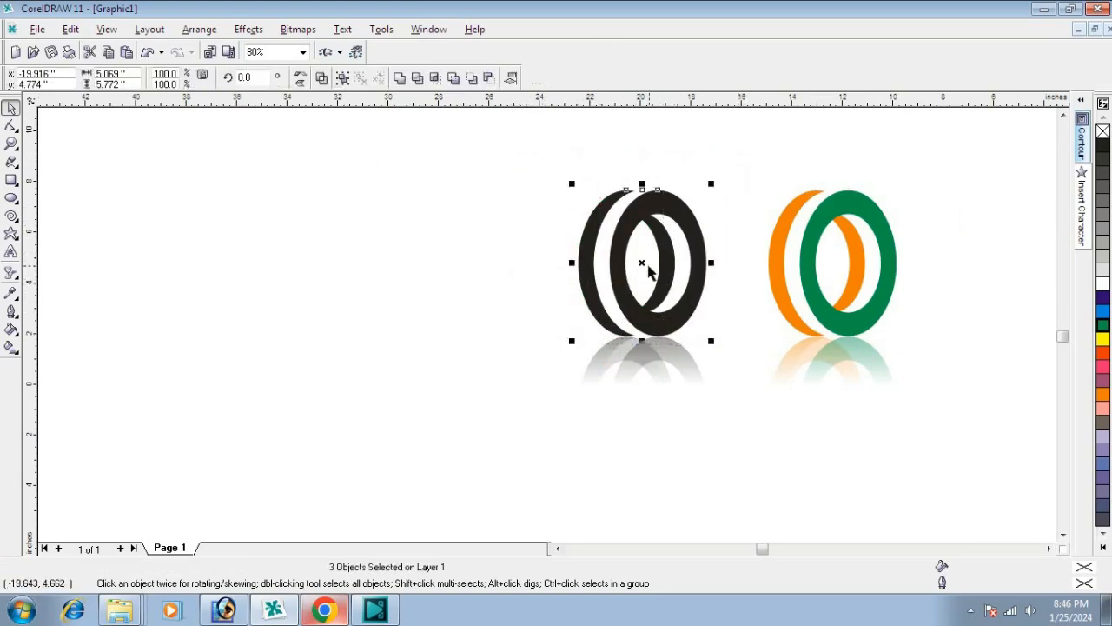
pyautogui.moveTo(643, 263); pyautogui.dragTo(284, 264)
pyautogui.click(519, 266)
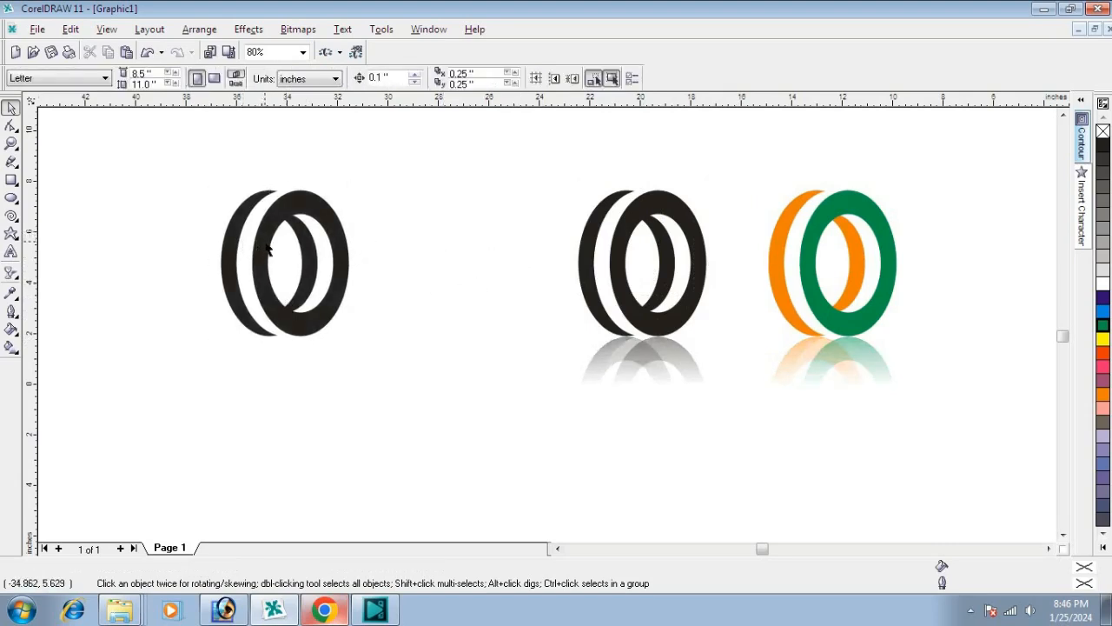
# Step: Delete the black back ring and the white middle ring from the copy, keeping only the front ring
pyautogui.click(226, 270)
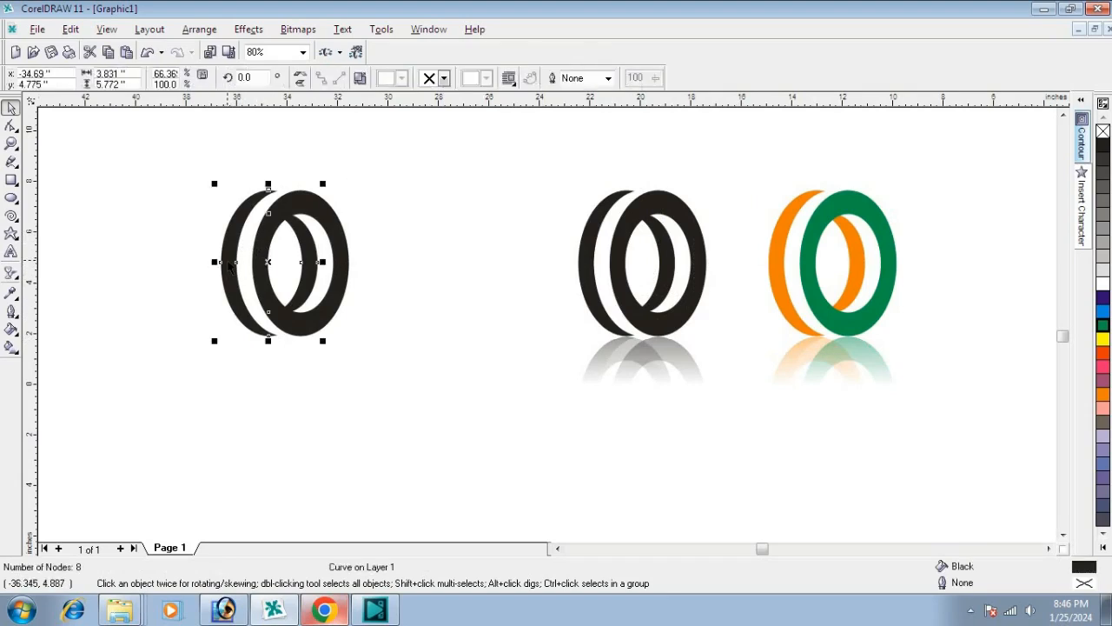
pyautogui.press('Delete')
pyautogui.click(246, 265)
pyautogui.press('Delete')
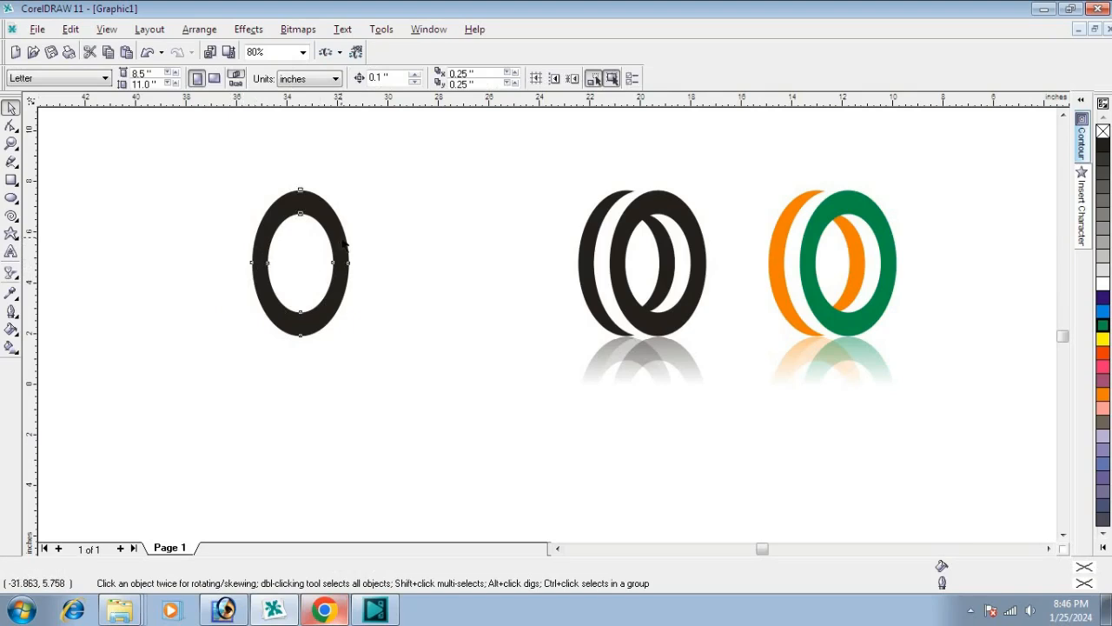
# Step: Place a horizontal guideline through the single ring's centre and draw a rectangle about 9.5 by 5.3 inches over the ring's lower half
pyautogui.click(343, 246)
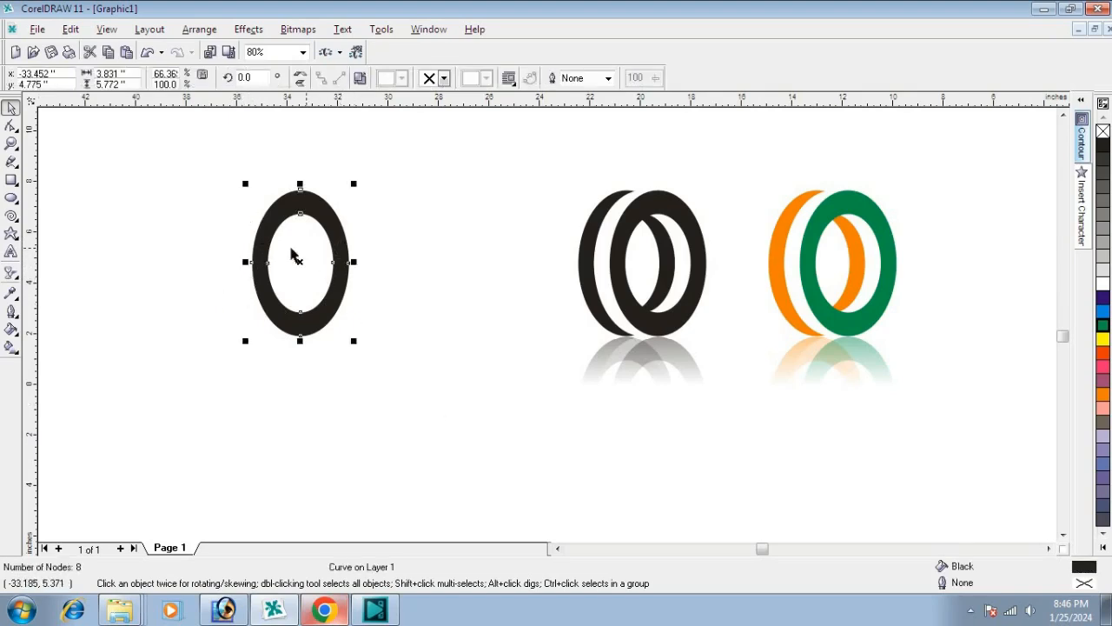
pyautogui.scroll(1, 257, 253)
pyautogui.moveTo(441, 102); pyautogui.dragTo(450, 263)
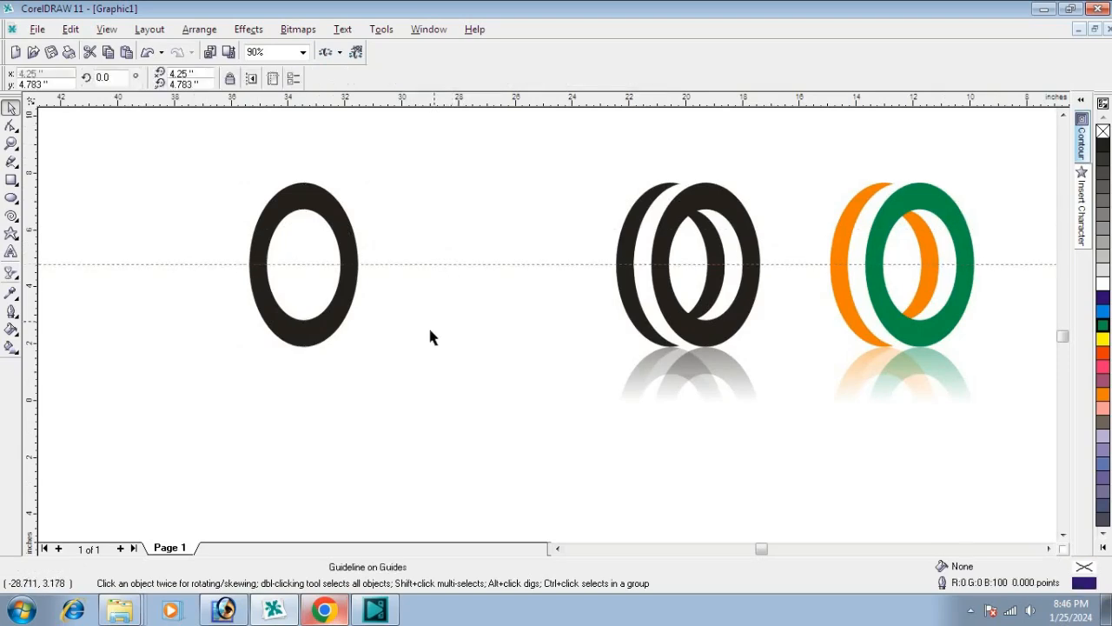
pyautogui.click(12, 180)
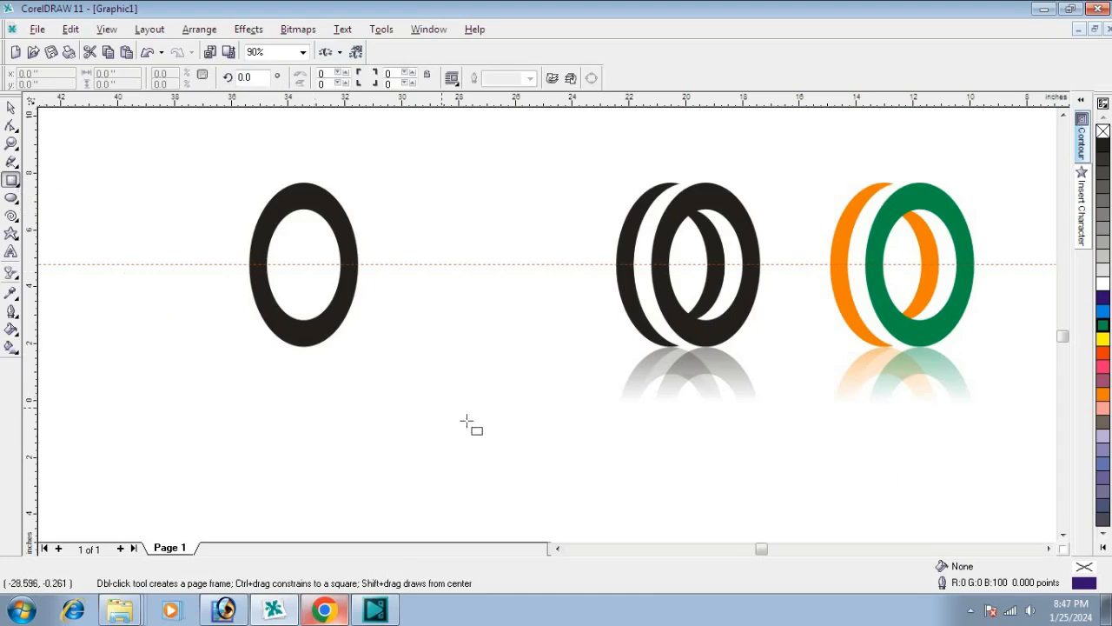
pyautogui.moveTo(445, 415); pyautogui.dragTo(174, 262)
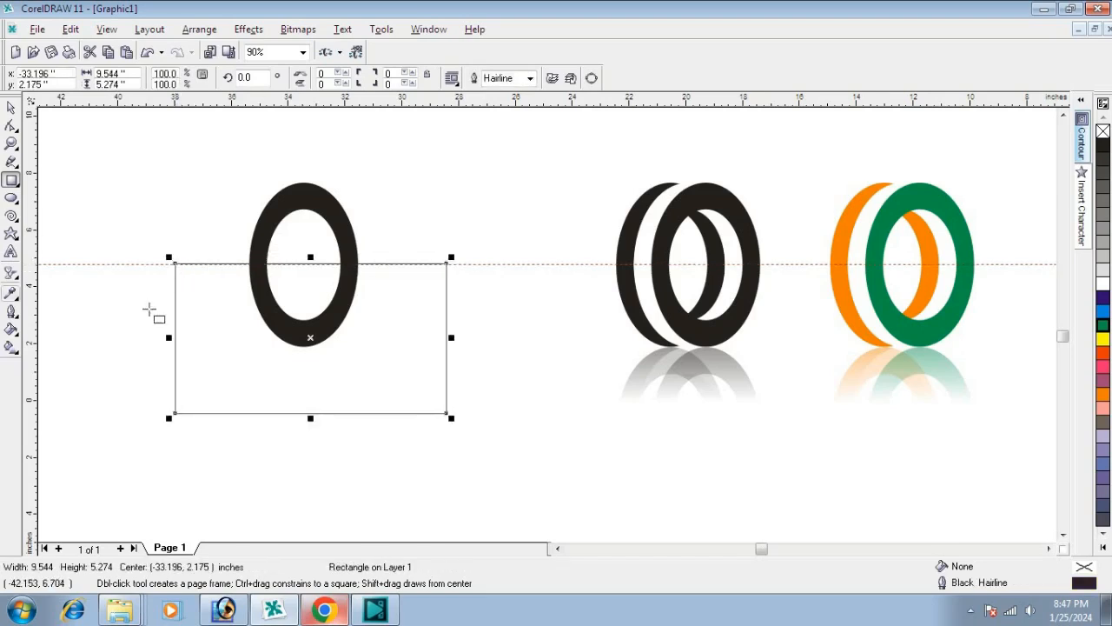
pyautogui.click(11, 107)
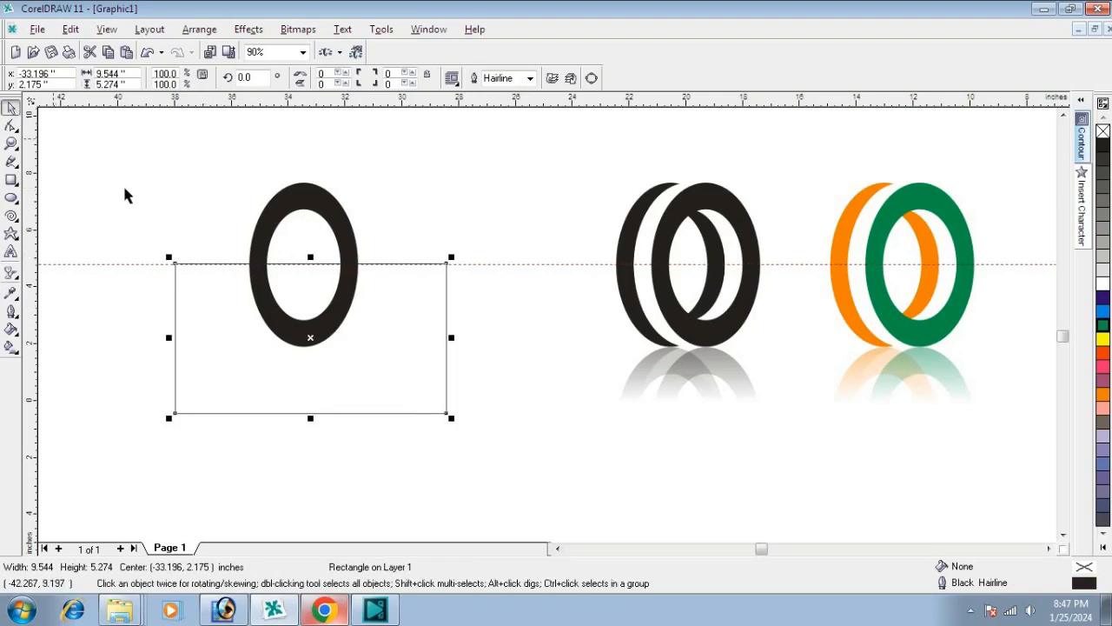
# Step: Trim away the ring's lower half with the rectangle, then delete the rectangle
pyautogui.moveTo(105, 161); pyautogui.dragTo(490, 459)
pyautogui.moveTo(490, 459); pyautogui.dragTo(491, 459)
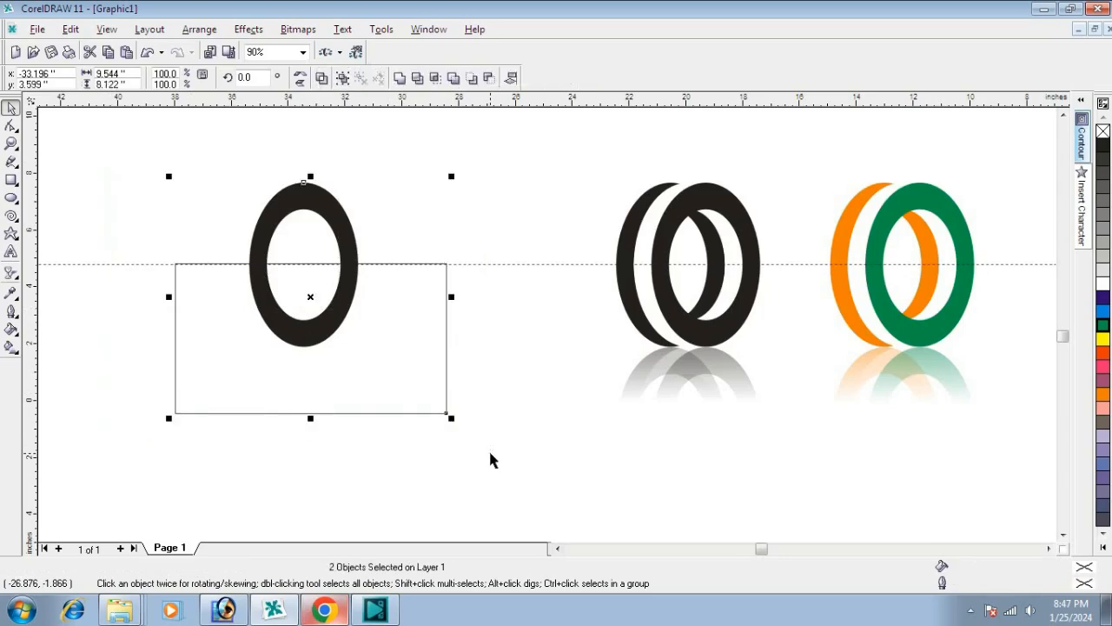
pyautogui.click(418, 78)
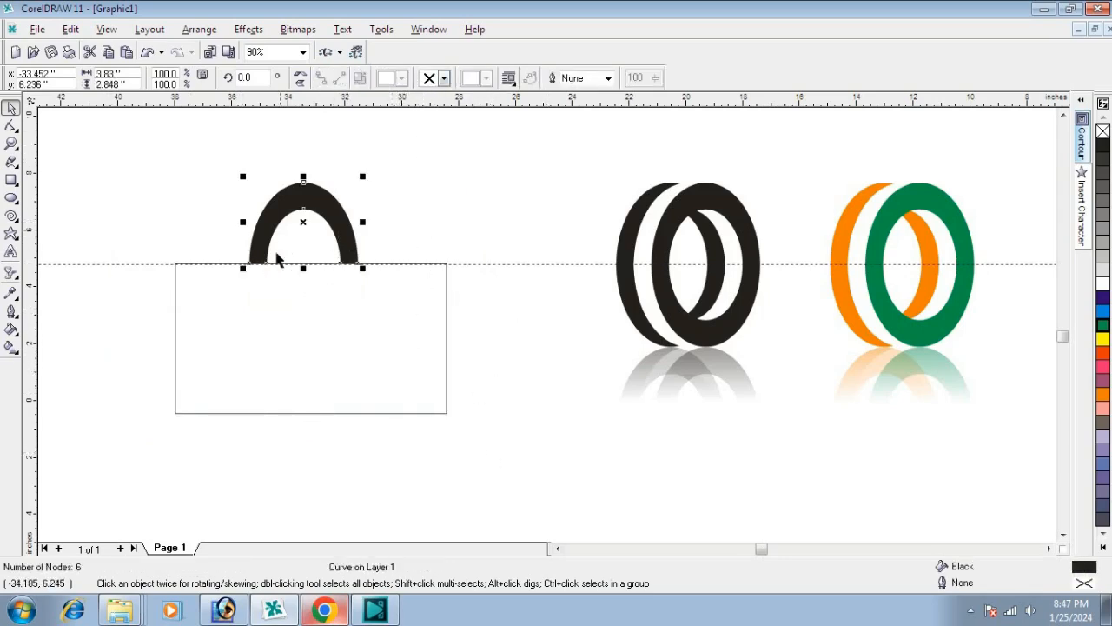
pyautogui.click(400, 334)
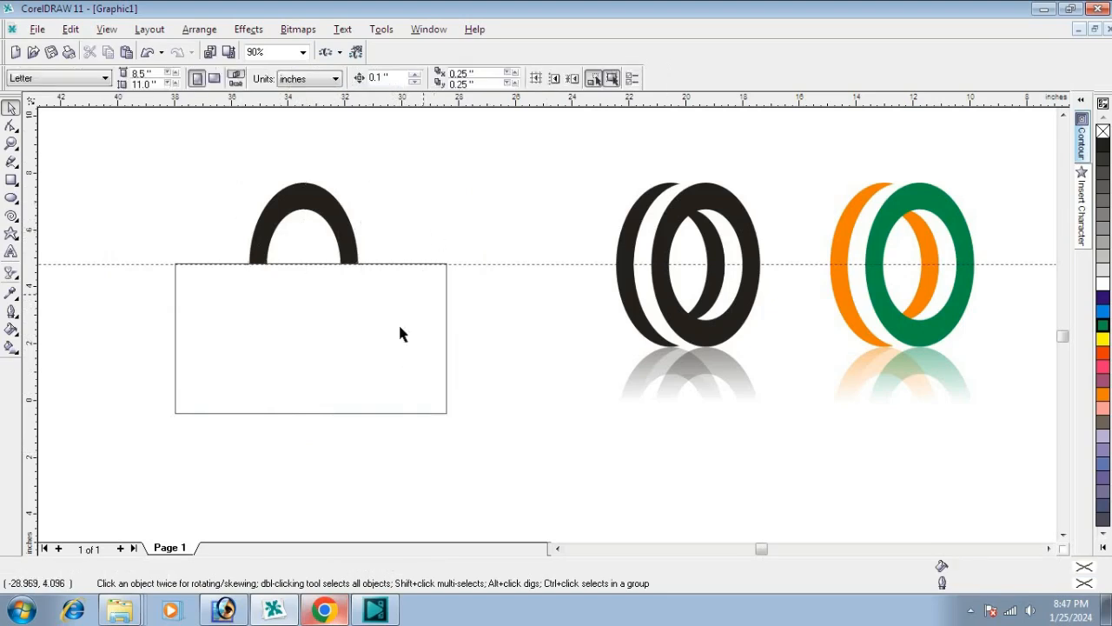
pyautogui.click(275, 331)
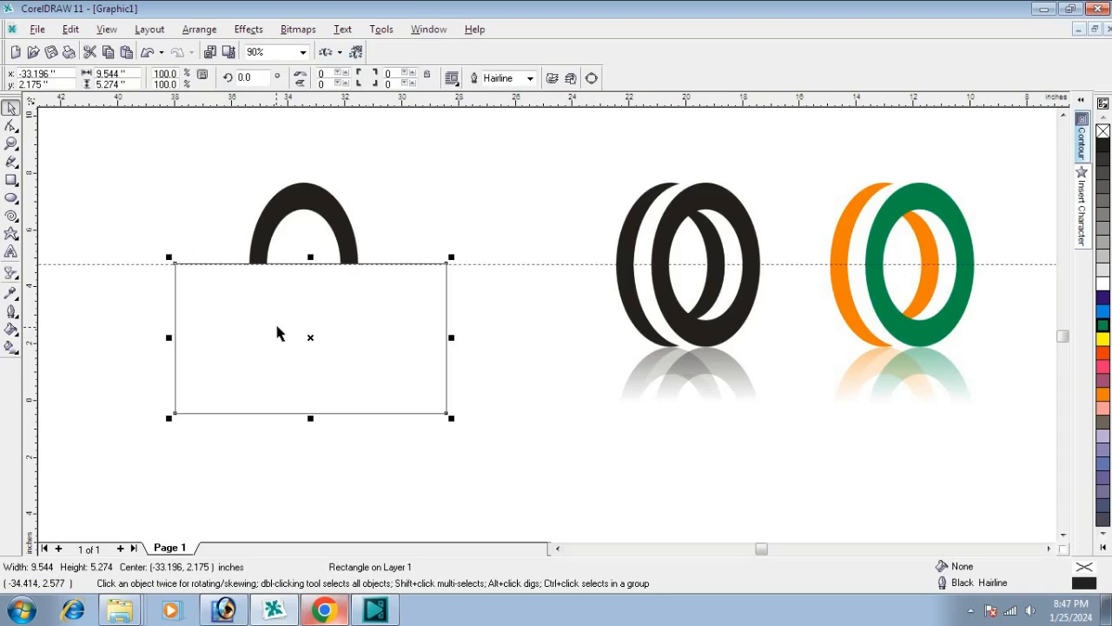
pyautogui.press('Delete')
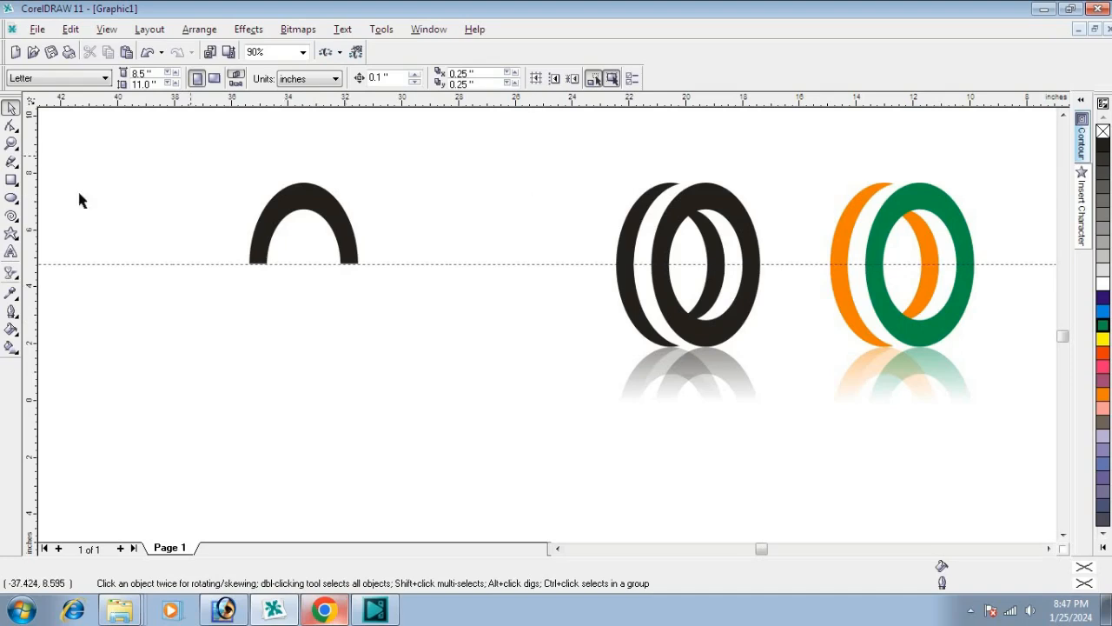
# Step: Narrow the half ring from its left side to about 3.45 inches wide
pyautogui.moveTo(207, 149); pyautogui.dragTo(432, 319)
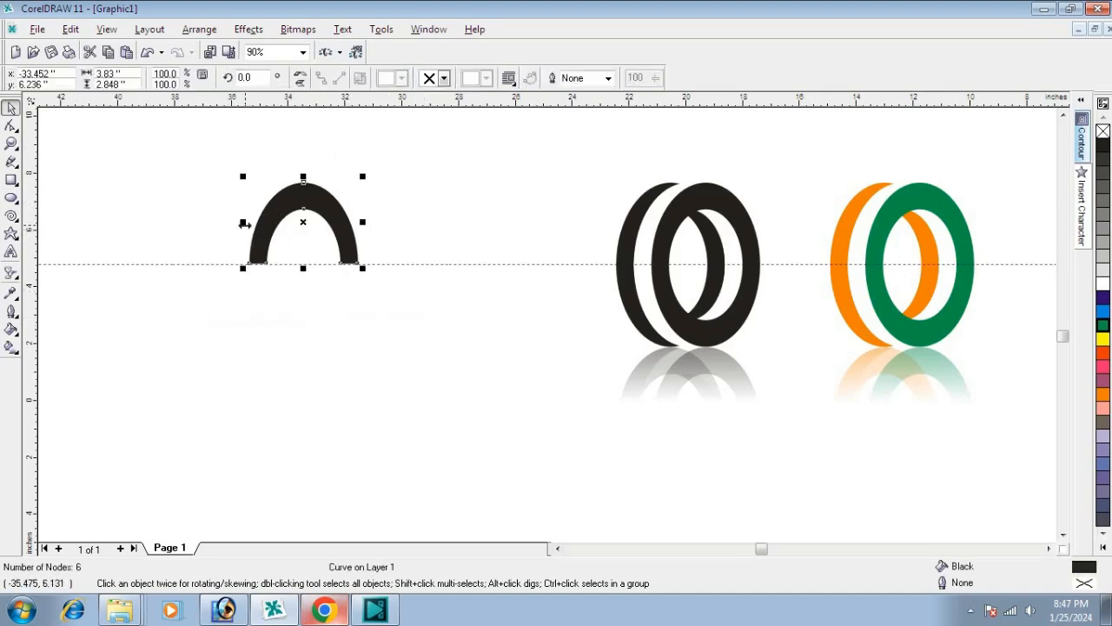
pyautogui.moveTo(243, 223); pyautogui.dragTo(253, 227)
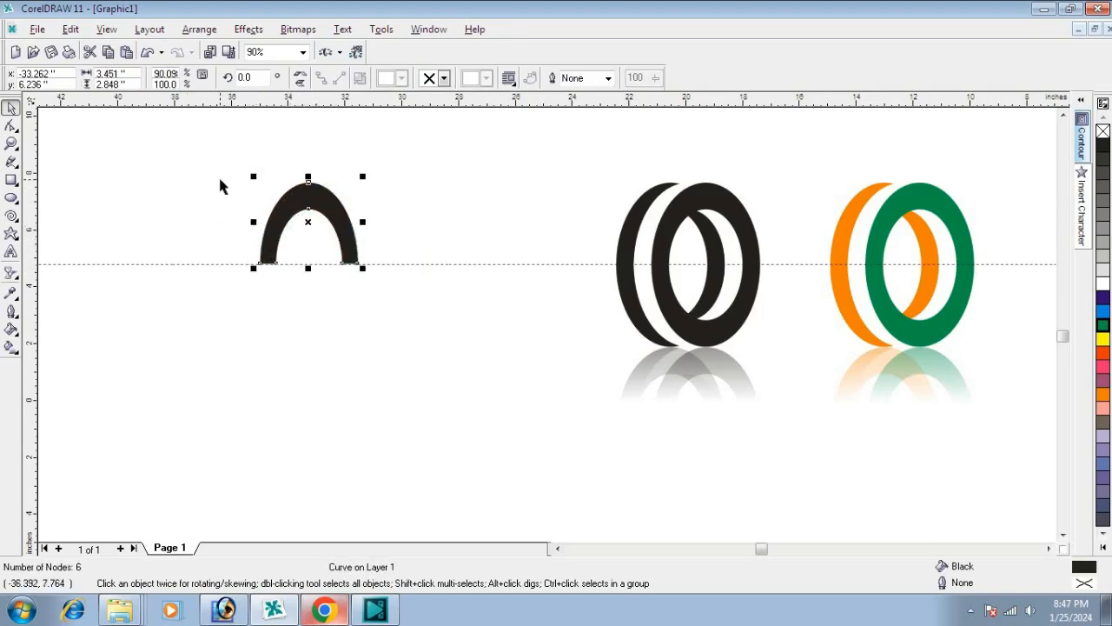
pyautogui.click(412, 188)
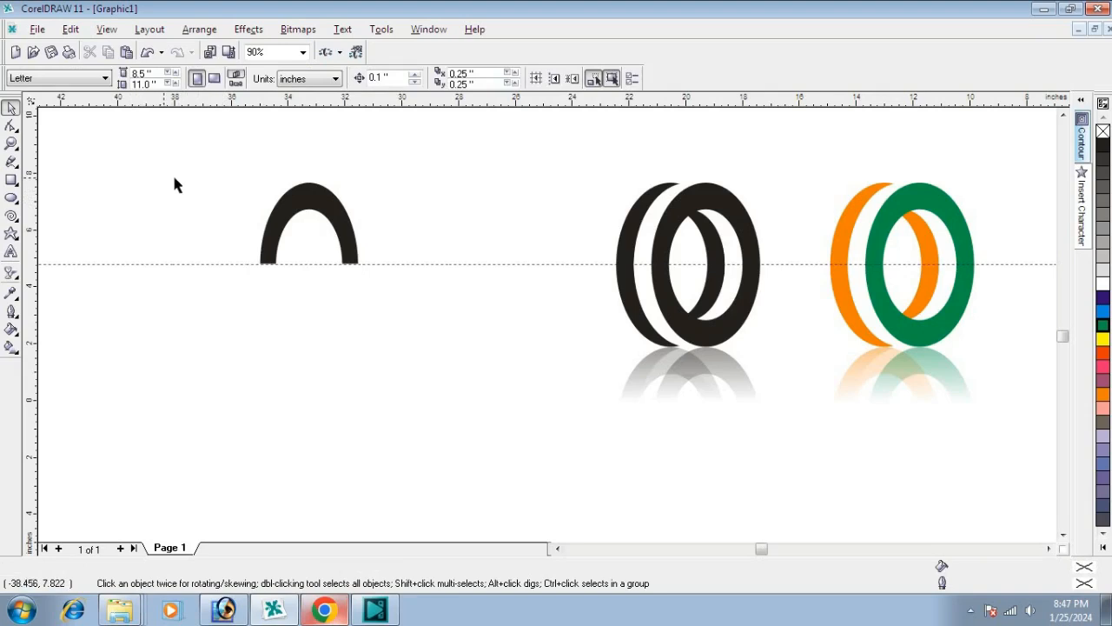
# Step: Duplicate the half ring twice to the left, offsetting each copy by about 0.5 inch
pyautogui.scroll(1, 169, 182)
pyautogui.click(300, 194)
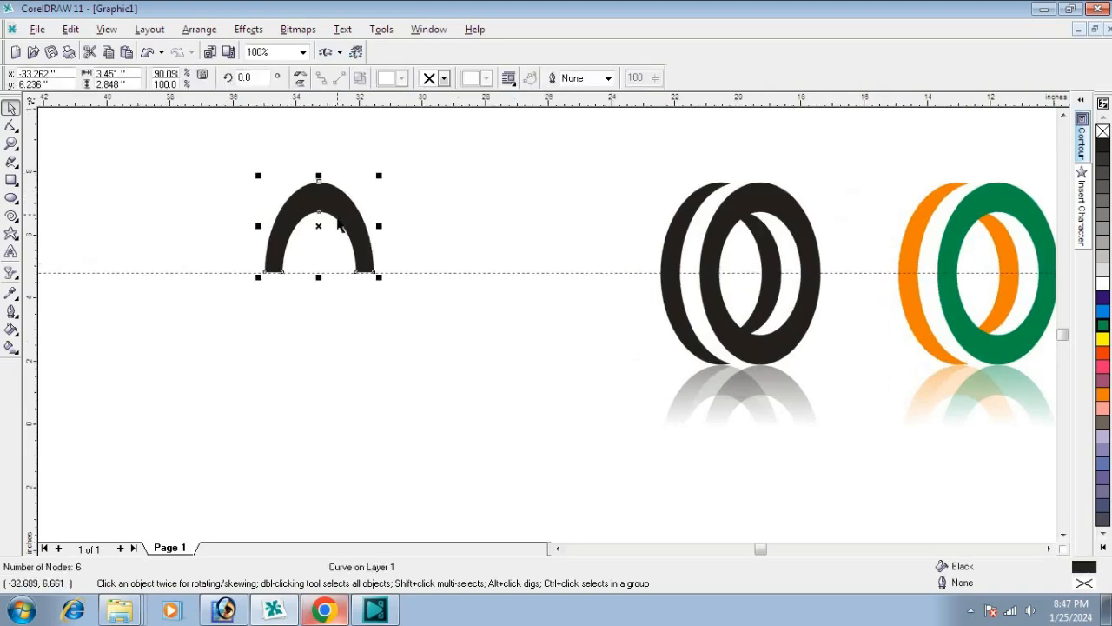
pyautogui.moveTo(318, 224); pyautogui.dragTo(304, 225)
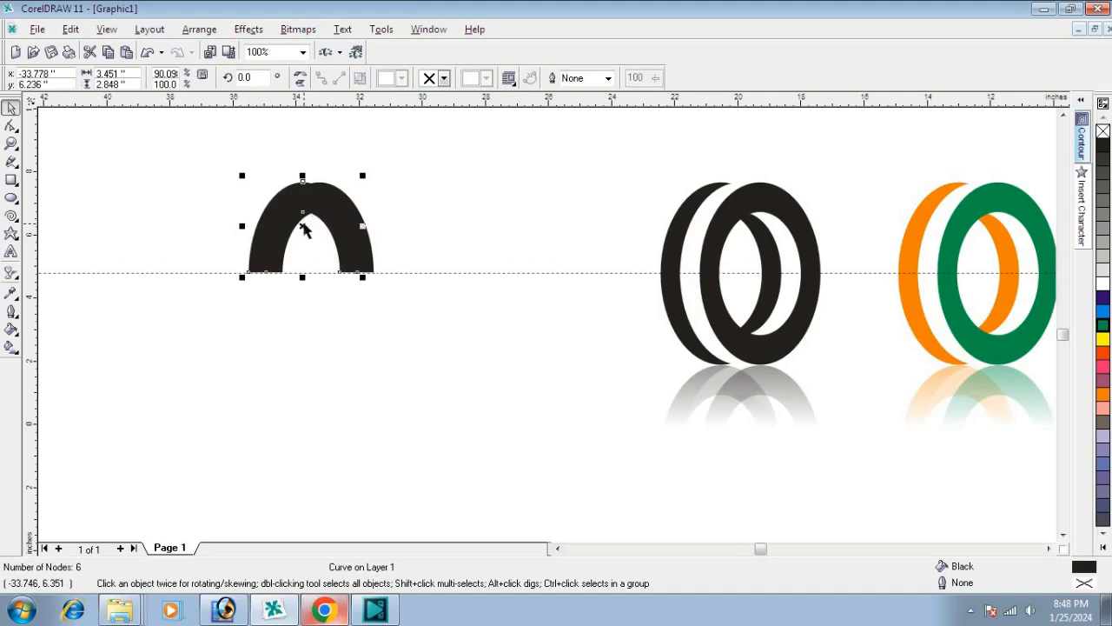
pyautogui.hotkey('ctrl', 'r')
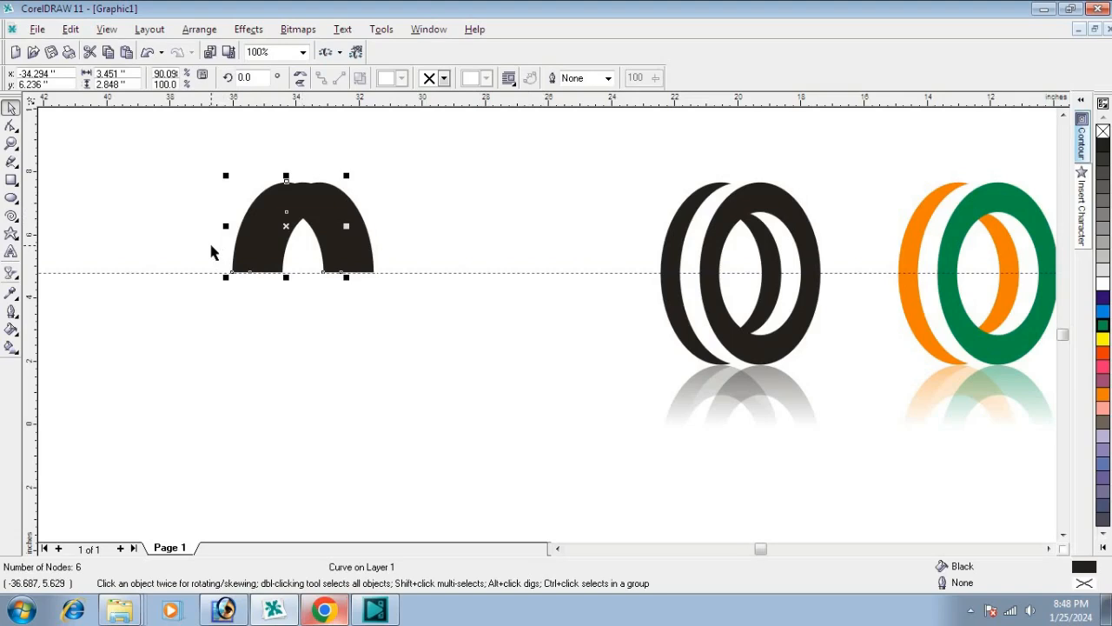
pyautogui.click(473, 241)
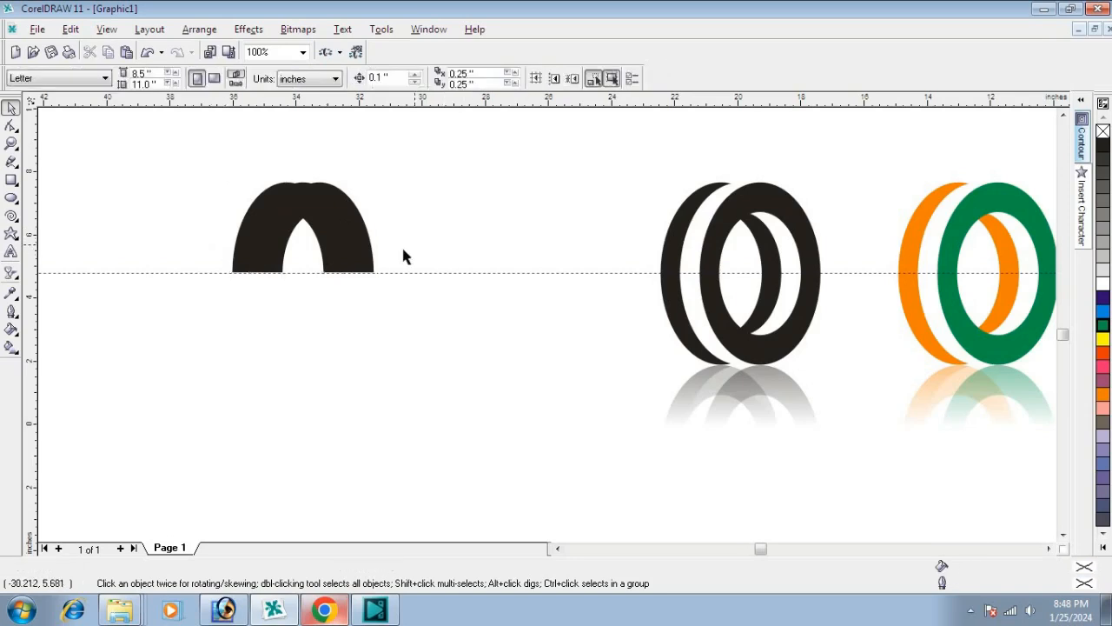
# Step: Fill the middle half ring with white and bring the rightmost black half ring to the front
pyautogui.click(371, 256)
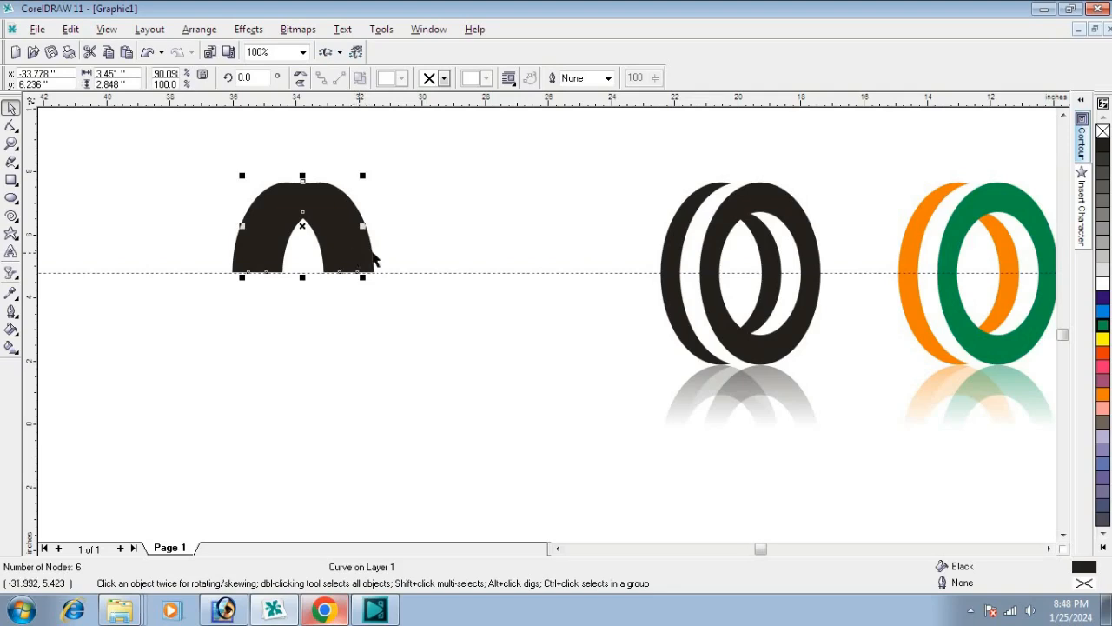
pyautogui.click(1103, 285)
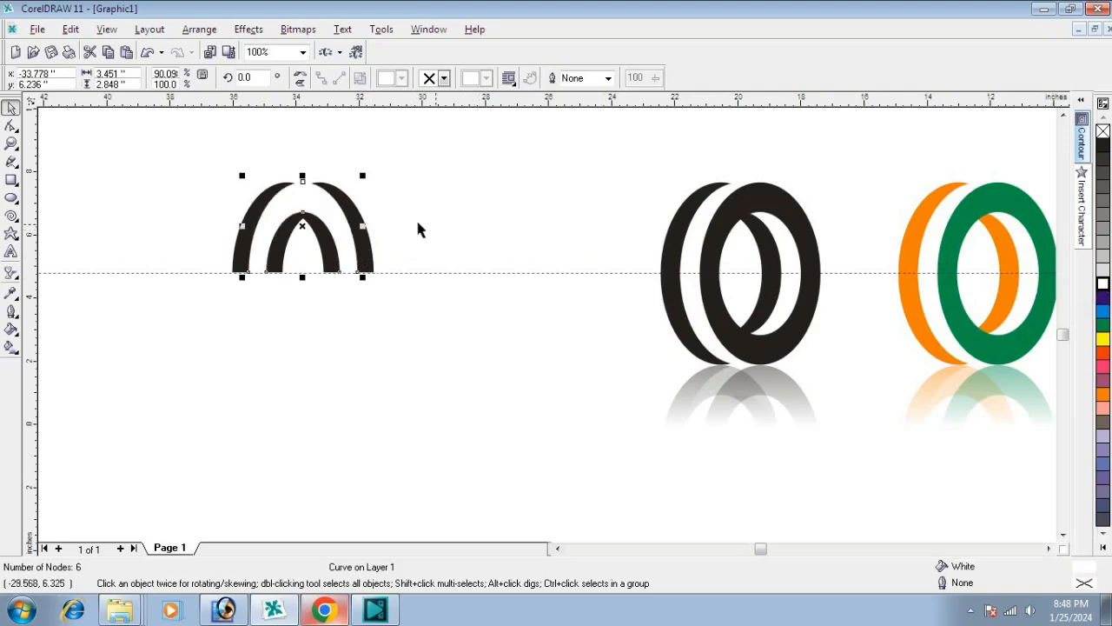
pyautogui.click(370, 258)
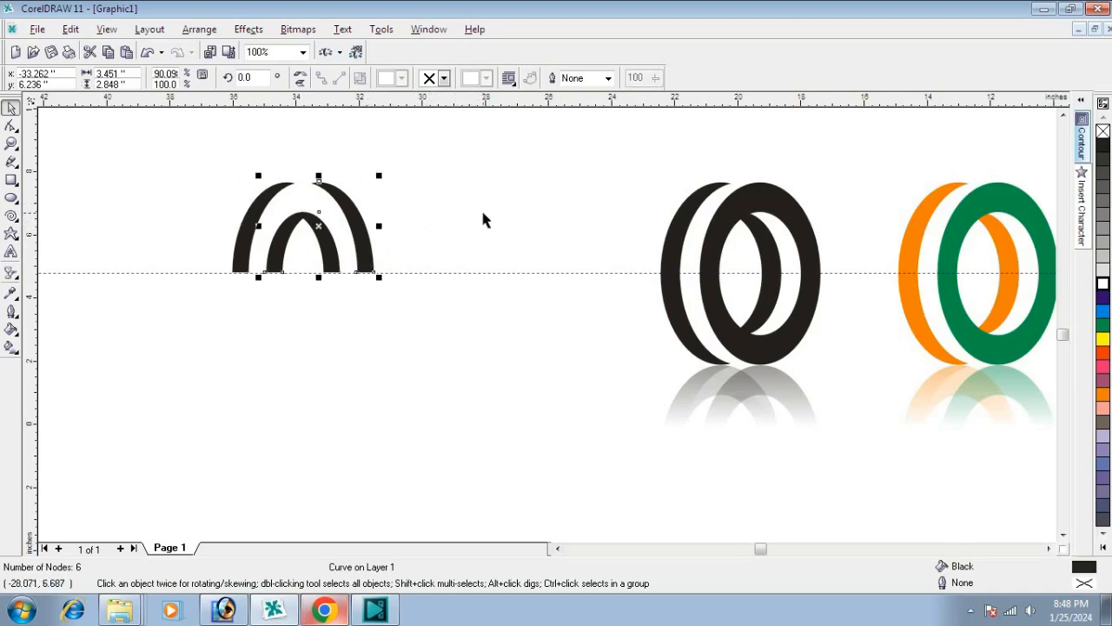
pyautogui.hotkey('shift', 'pageup')
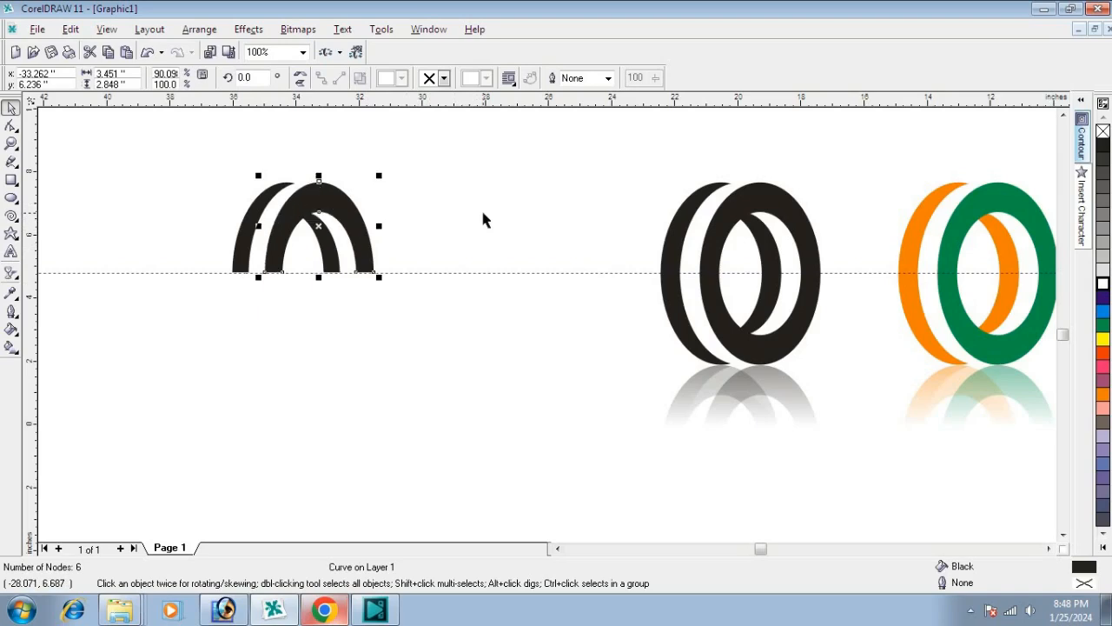
pyautogui.click(460, 202)
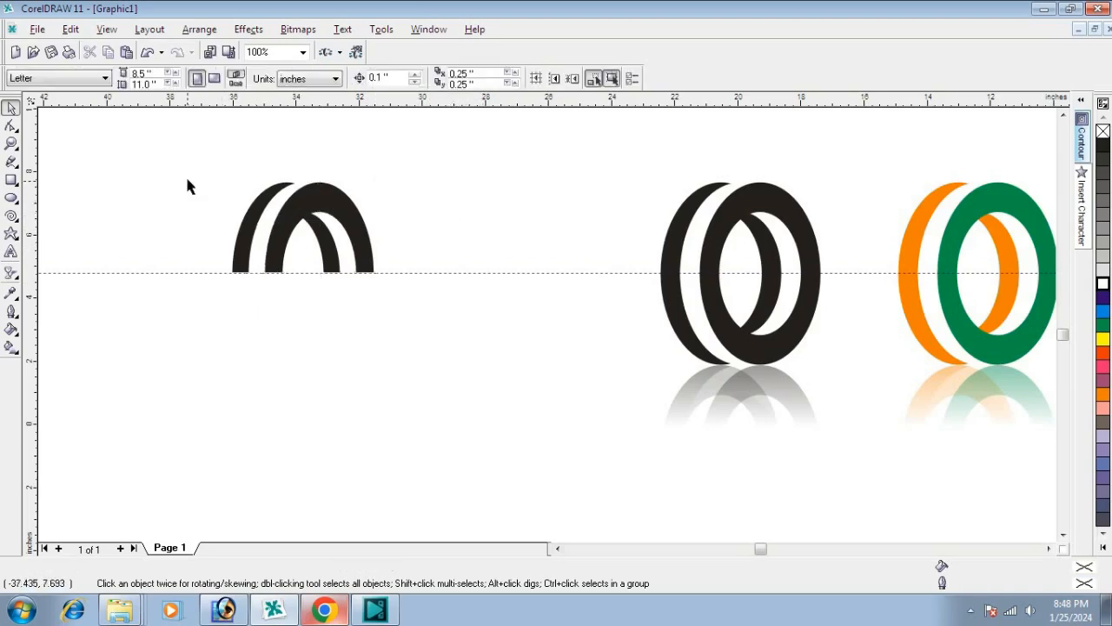
# Step: Group the three half rings and move the group's rotation centre down onto the guideline
pyautogui.moveTo(189, 160); pyautogui.dragTo(449, 319)
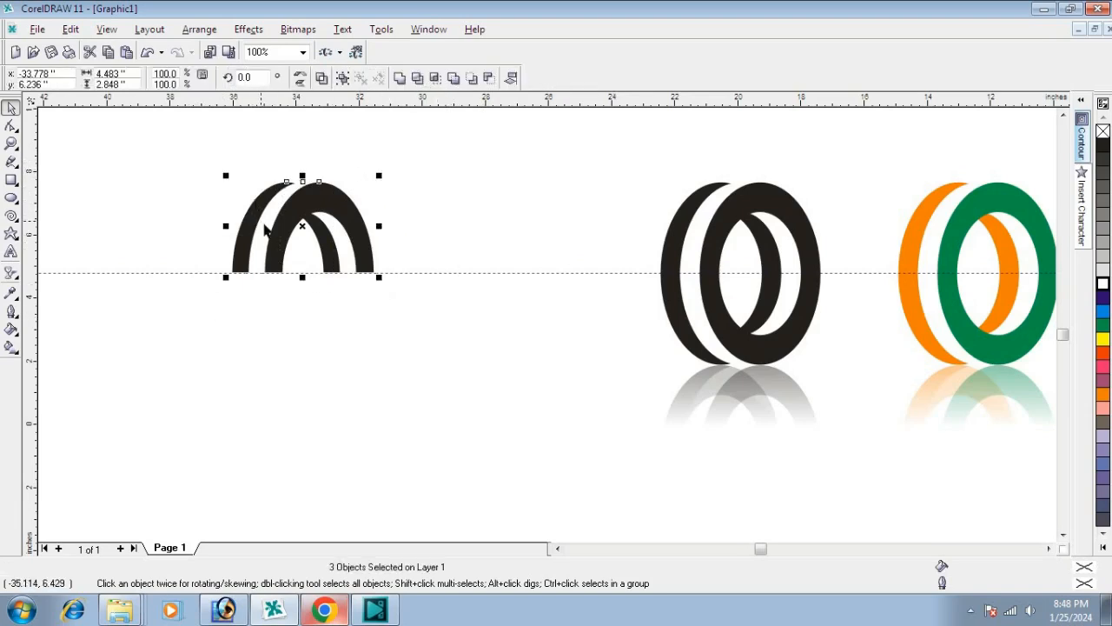
pyautogui.click(343, 77)
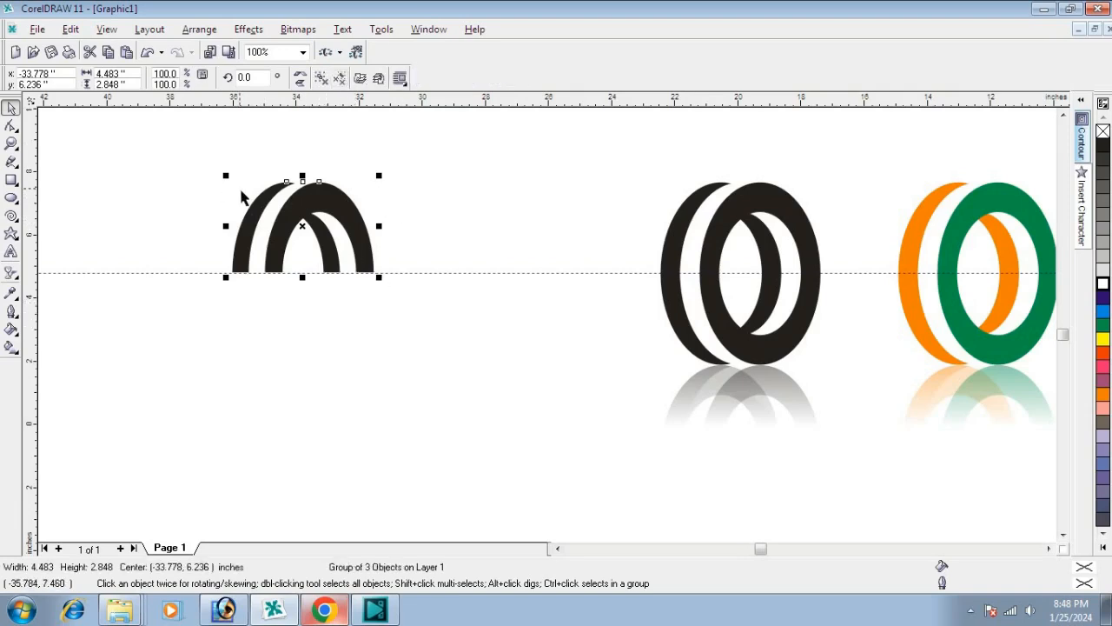
pyautogui.scroll(1, 237, 196)
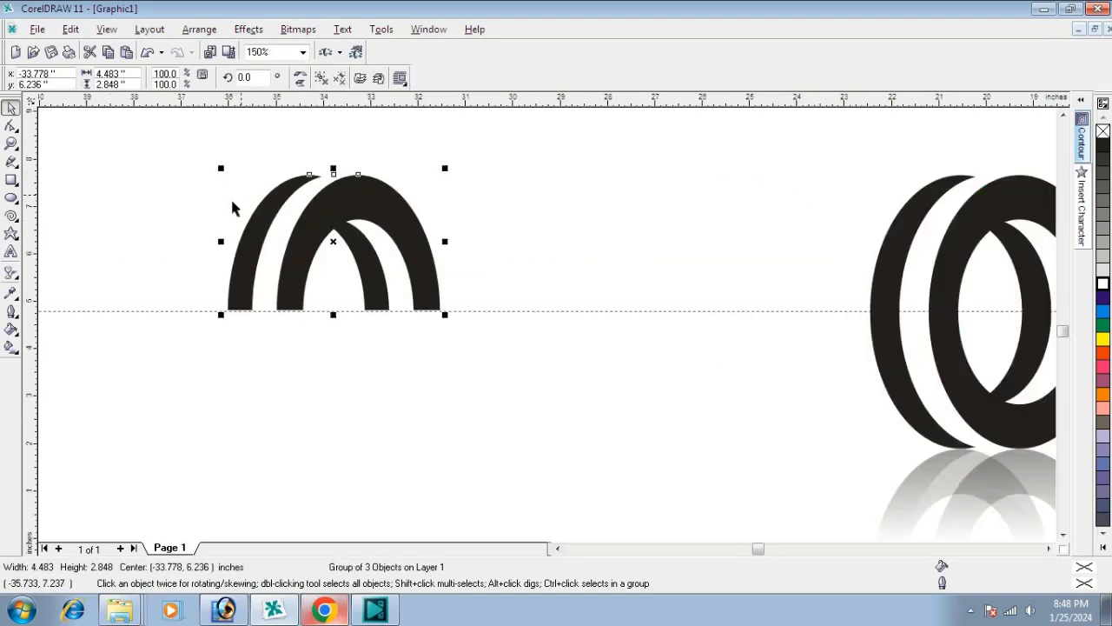
pyautogui.click(348, 203)
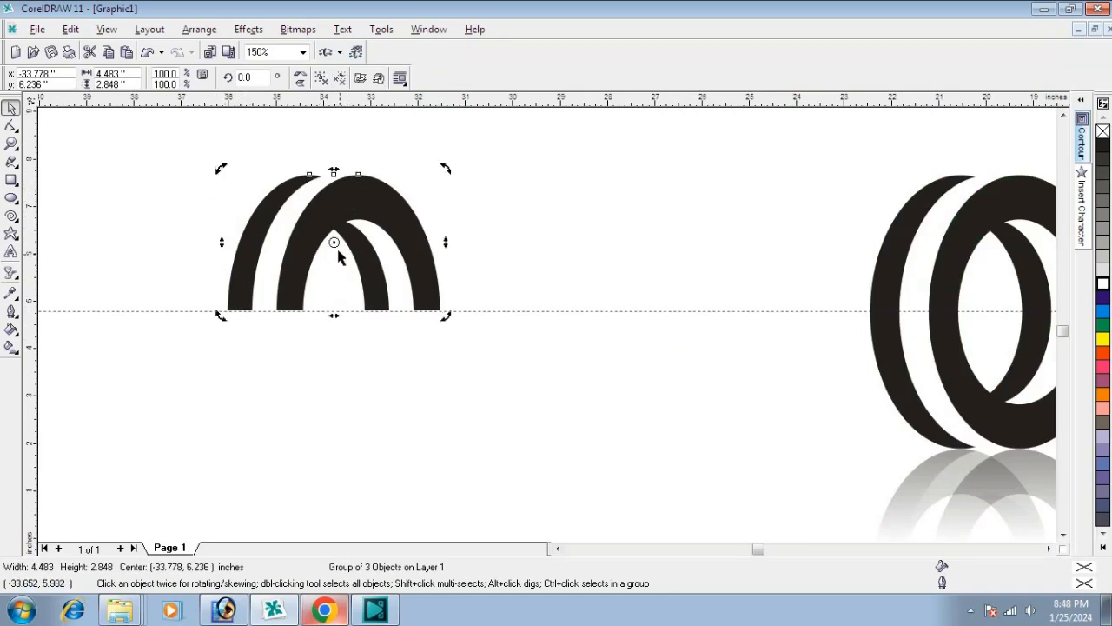
pyautogui.moveTo(335, 243); pyautogui.dragTo(333, 312)
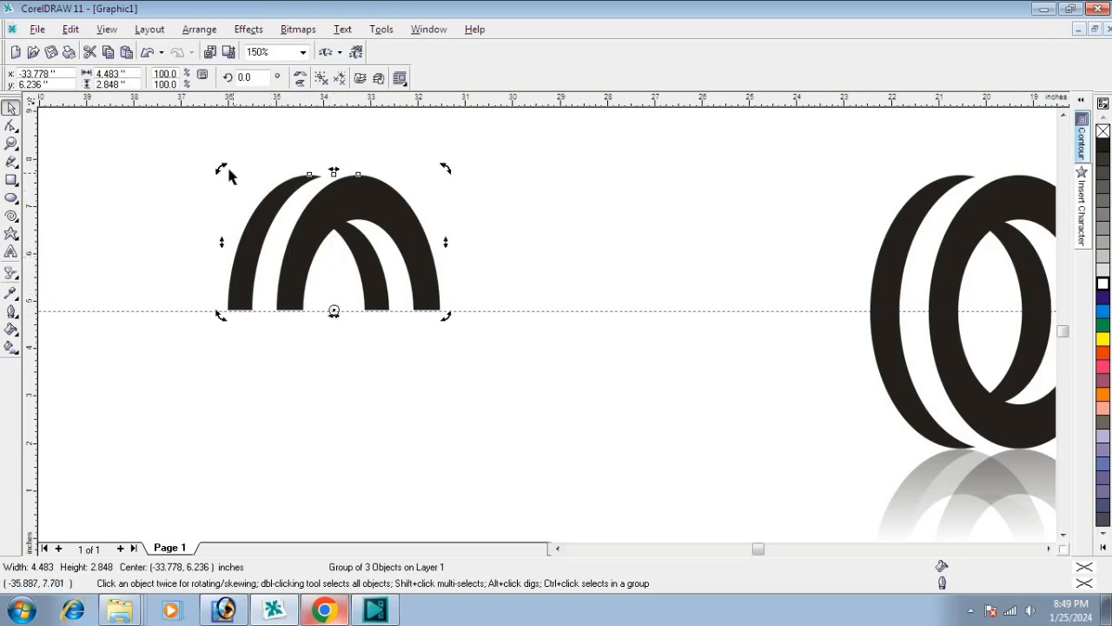
# Step: Create a copy of the group rotated 180 degrees about that centre and mirror it horizontally to complete the rings below the guideline
pyautogui.moveTo(221, 166); pyautogui.dragTo(402, 390)
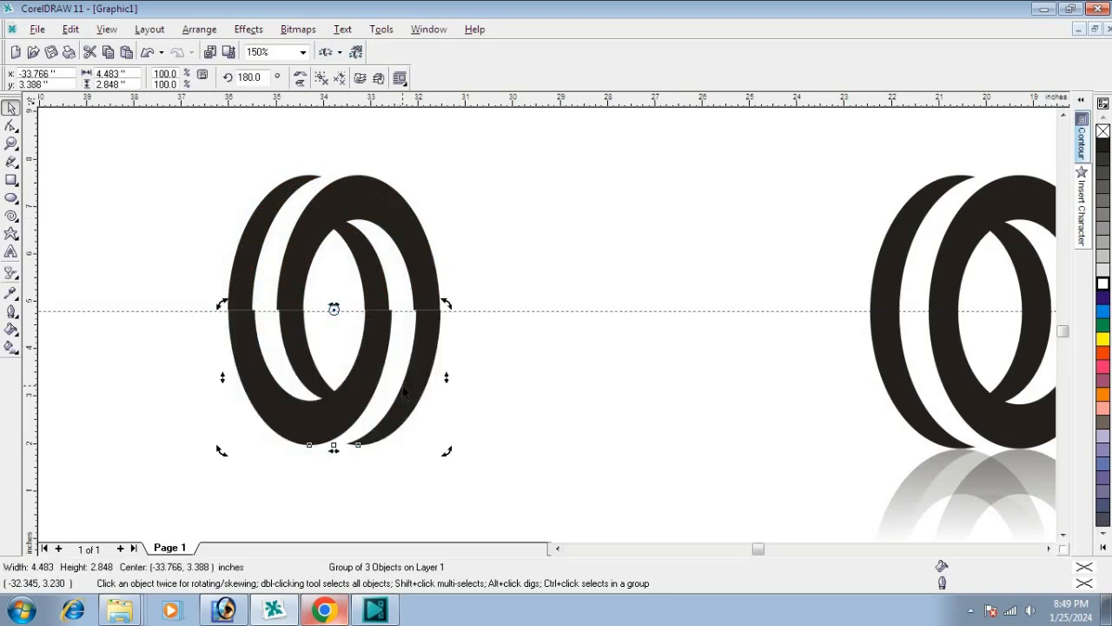
pyautogui.click(302, 78)
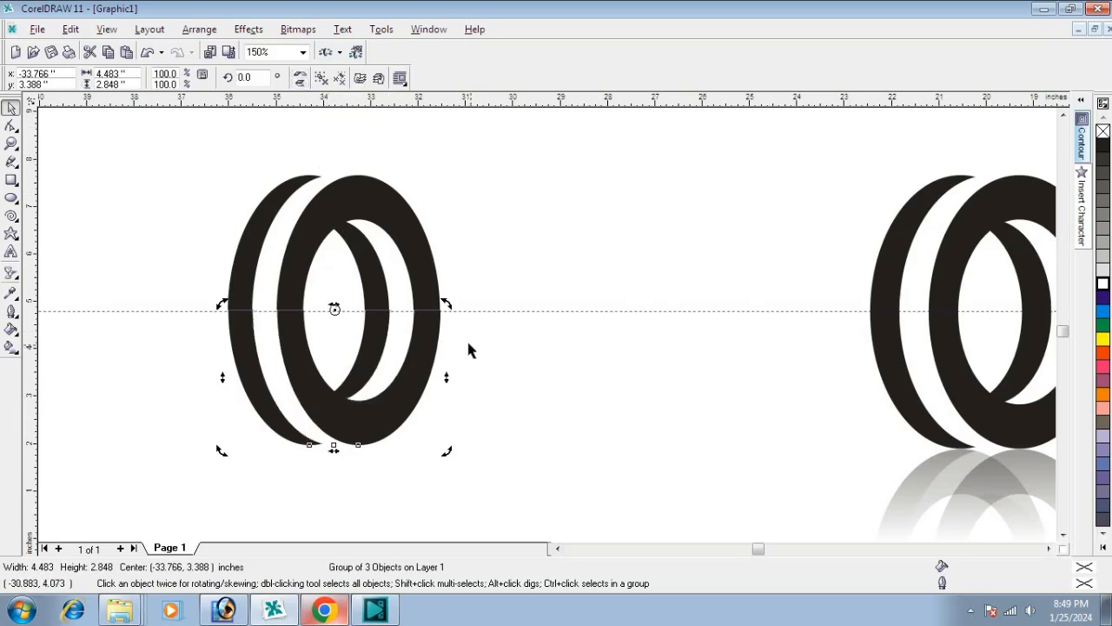
pyautogui.click(522, 387)
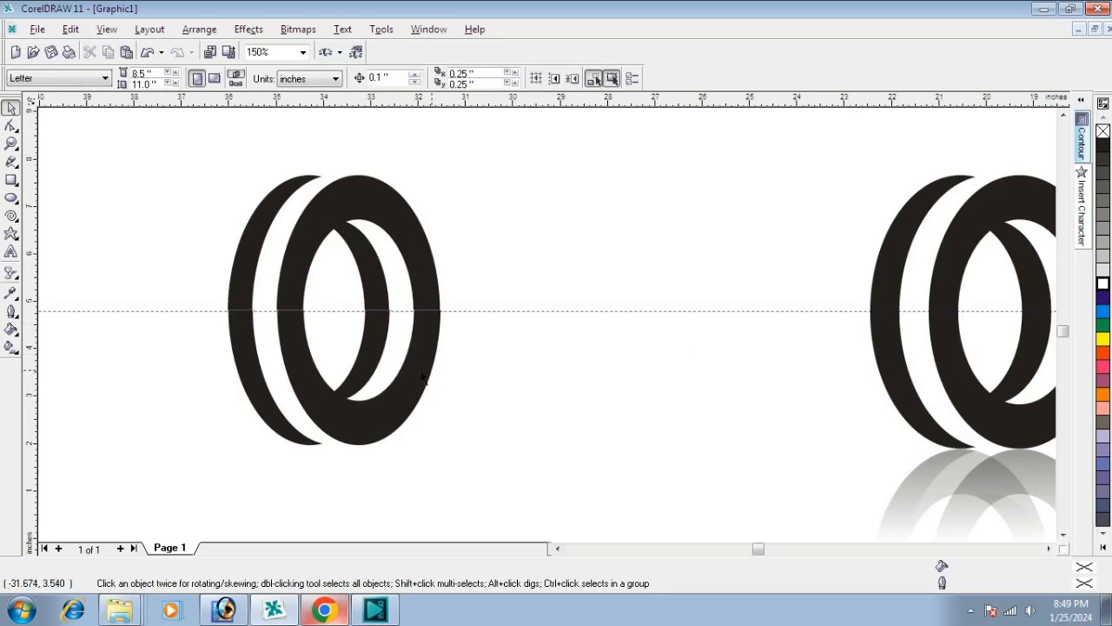
pyautogui.scroll(2, 218, 313)
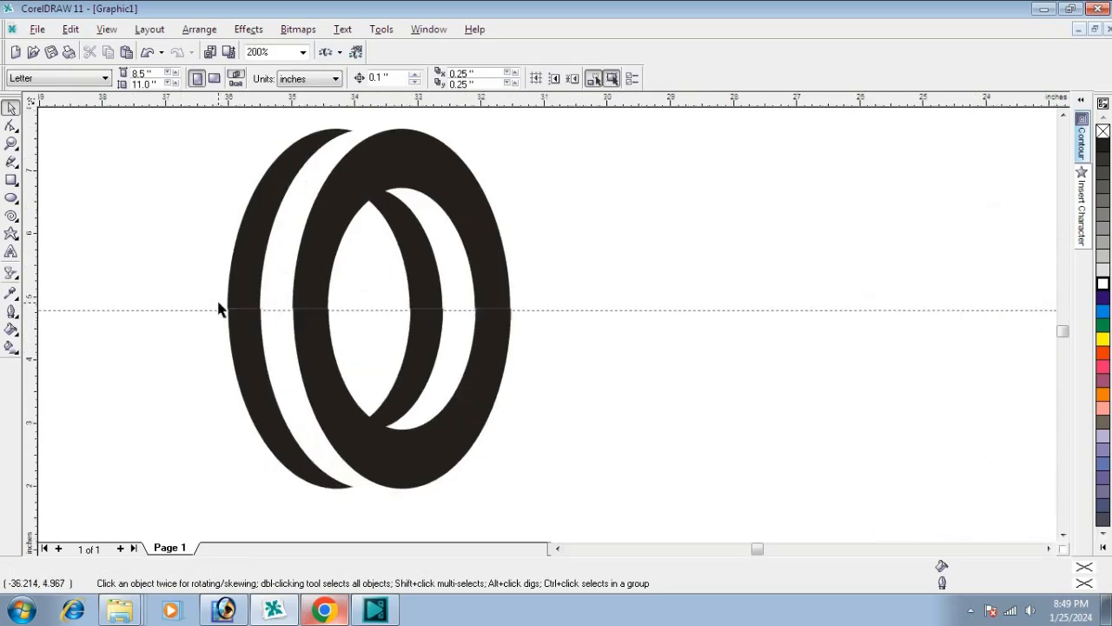
# Step: Align the lower half-ring group with the upper half-ring group so their side edges line up at the guideline
pyautogui.scroll(1, 238, 317)
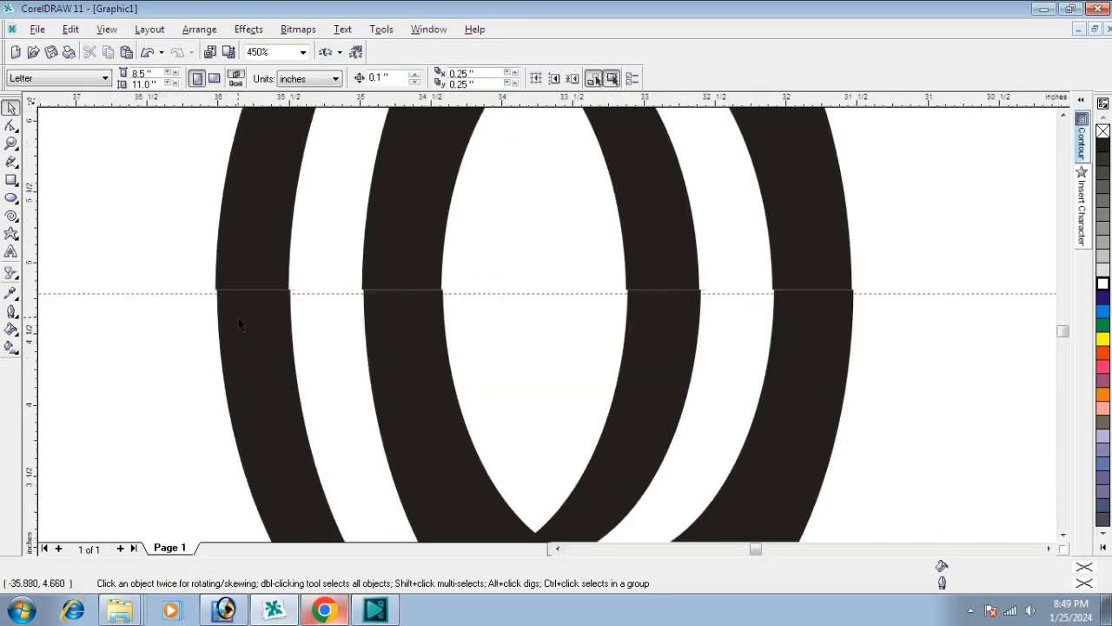
pyautogui.click(251, 341)
pyautogui.click(254, 241)
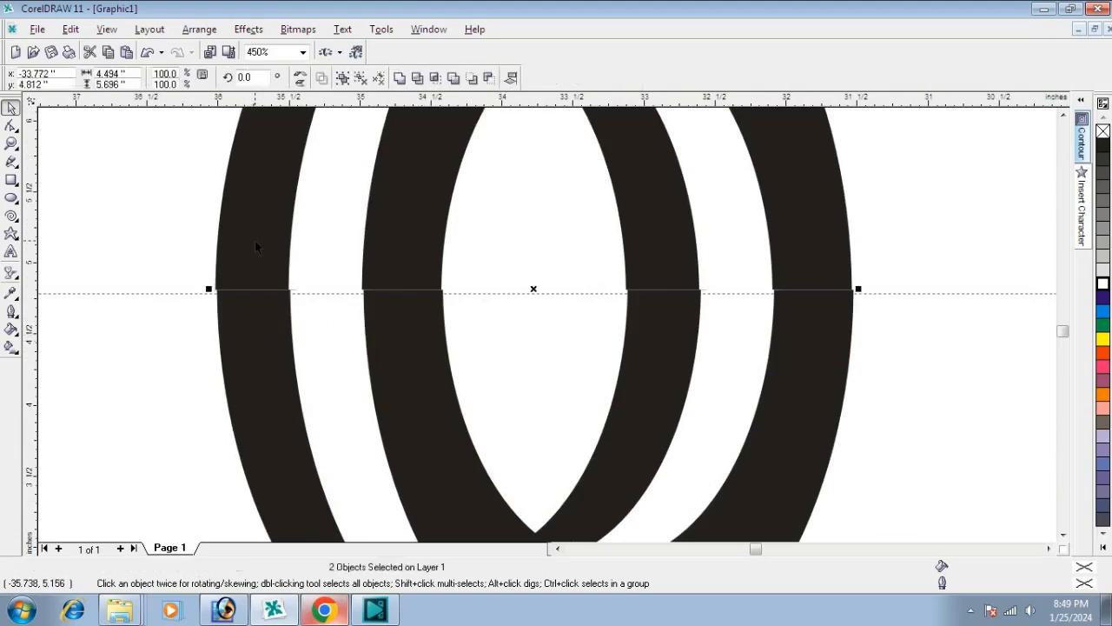
pyautogui.click(174, 235)
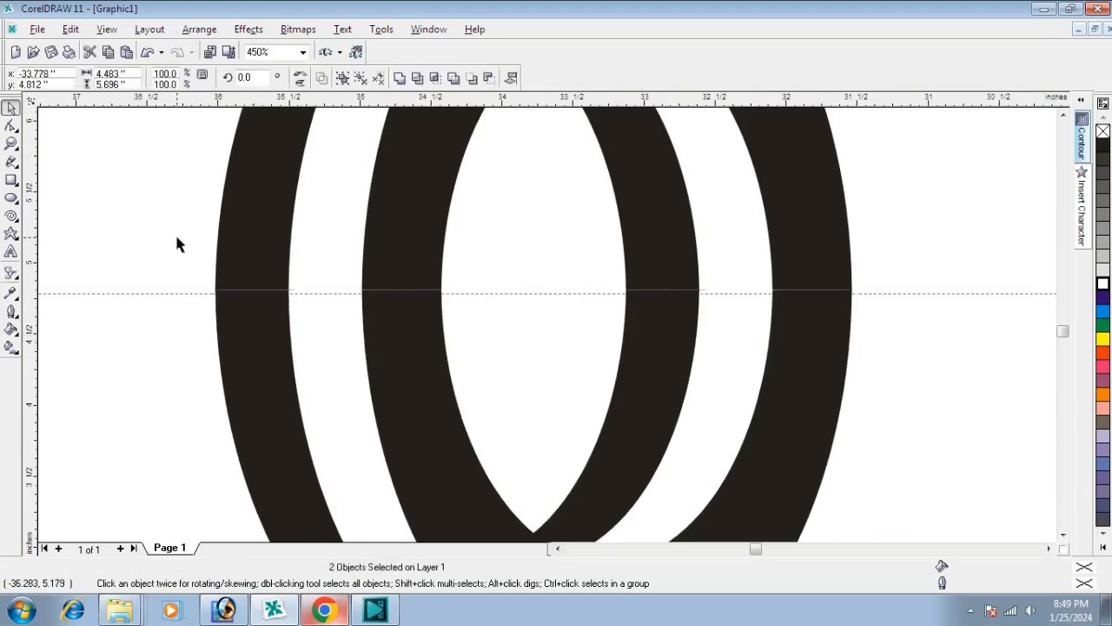
# Step: Shift the lower half-ring group about 0.5 inch to the right along the guideline, and delete the guideline
pyautogui.moveTo(247, 348); pyautogui.dragTo(320, 354)
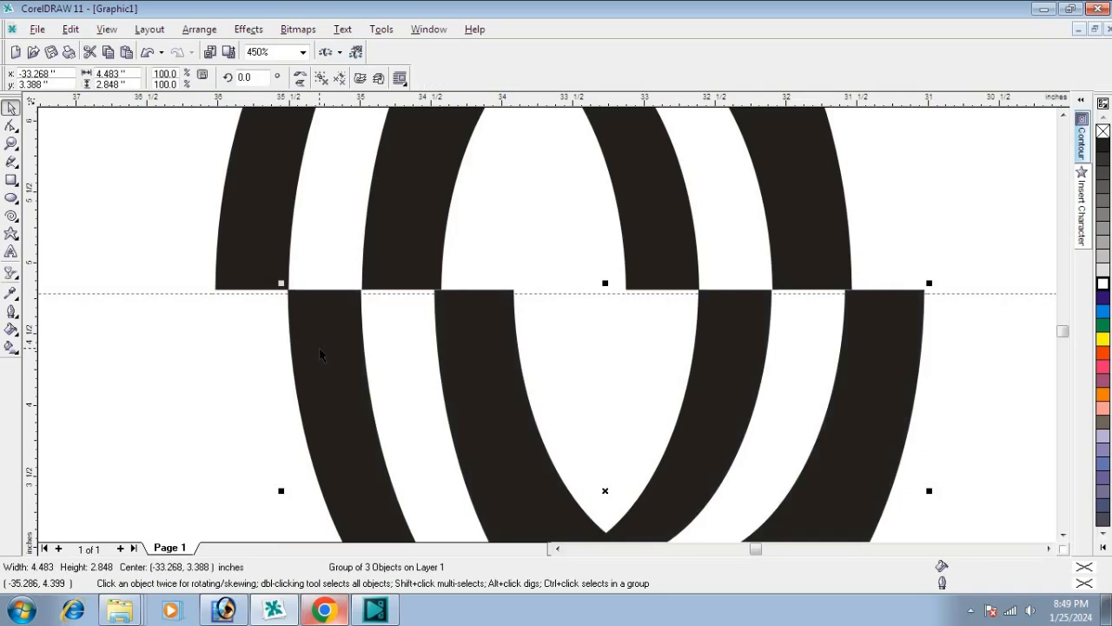
pyautogui.scroll(-1, 229, 313)
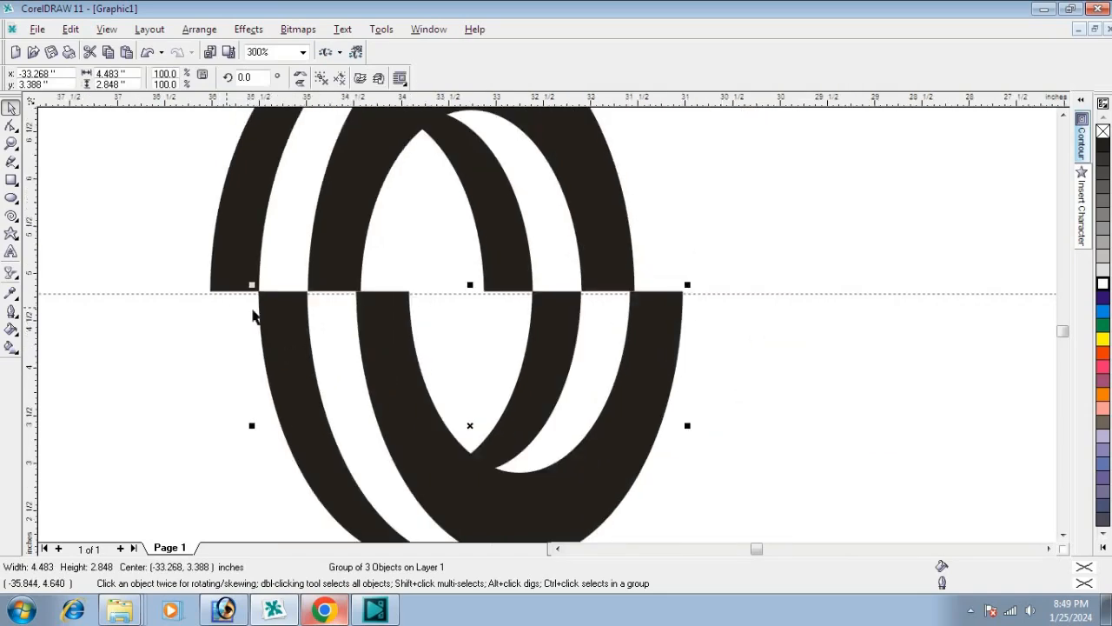
pyautogui.scroll(-1, 417, 313)
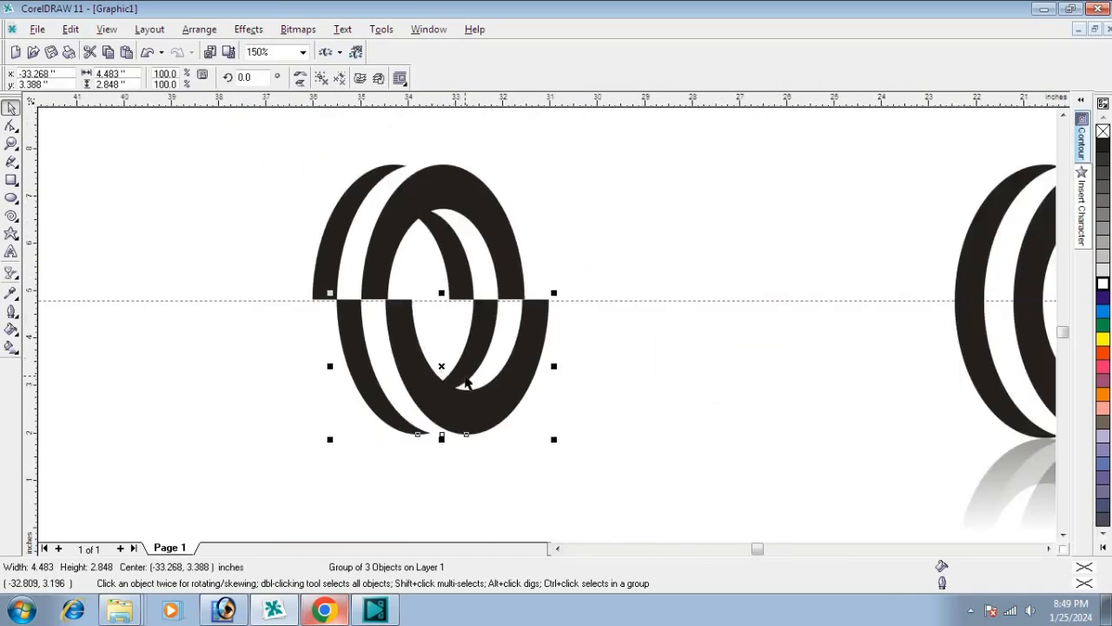
pyautogui.click(669, 371)
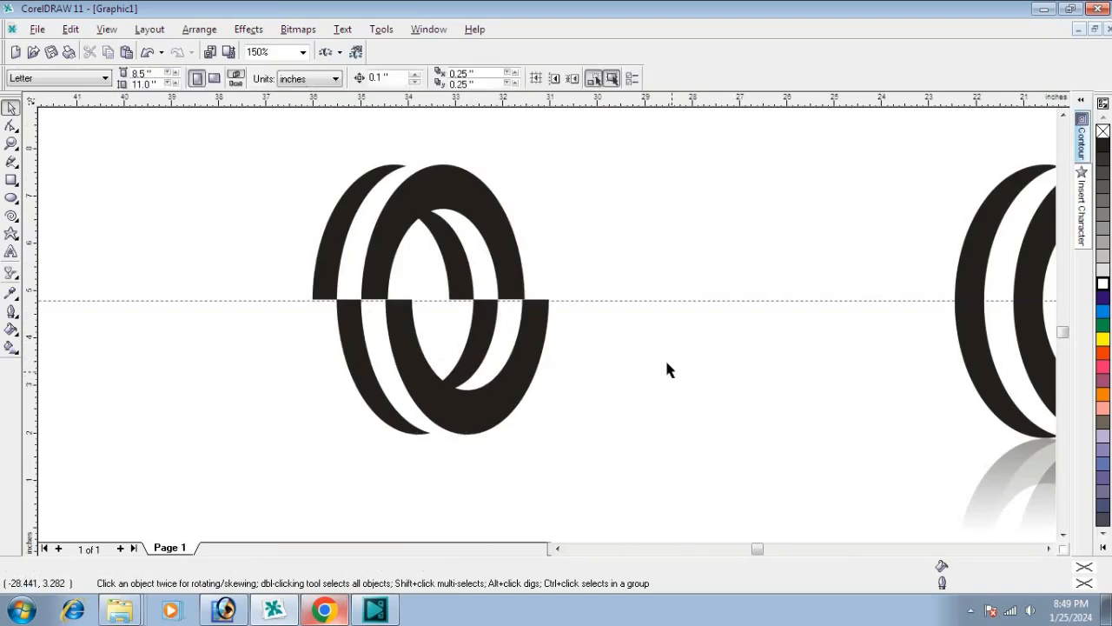
pyautogui.click(646, 302)
pyautogui.press('Delete')
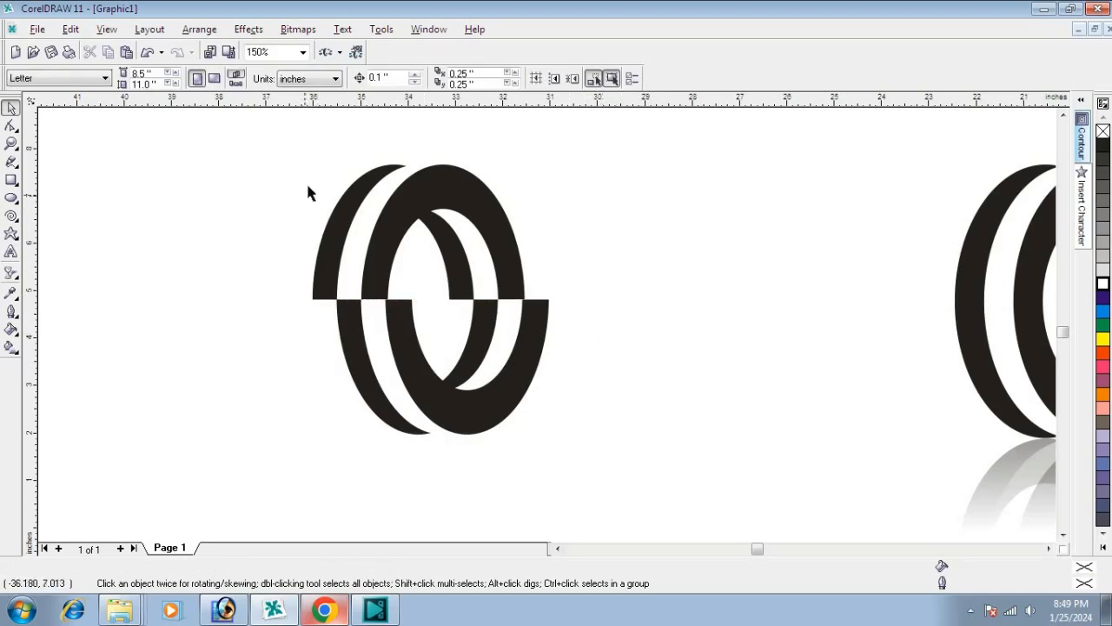
# Step: Group the upper and lower half-ring sets into a single object
pyautogui.moveTo(263, 148); pyautogui.dragTo(610, 471)
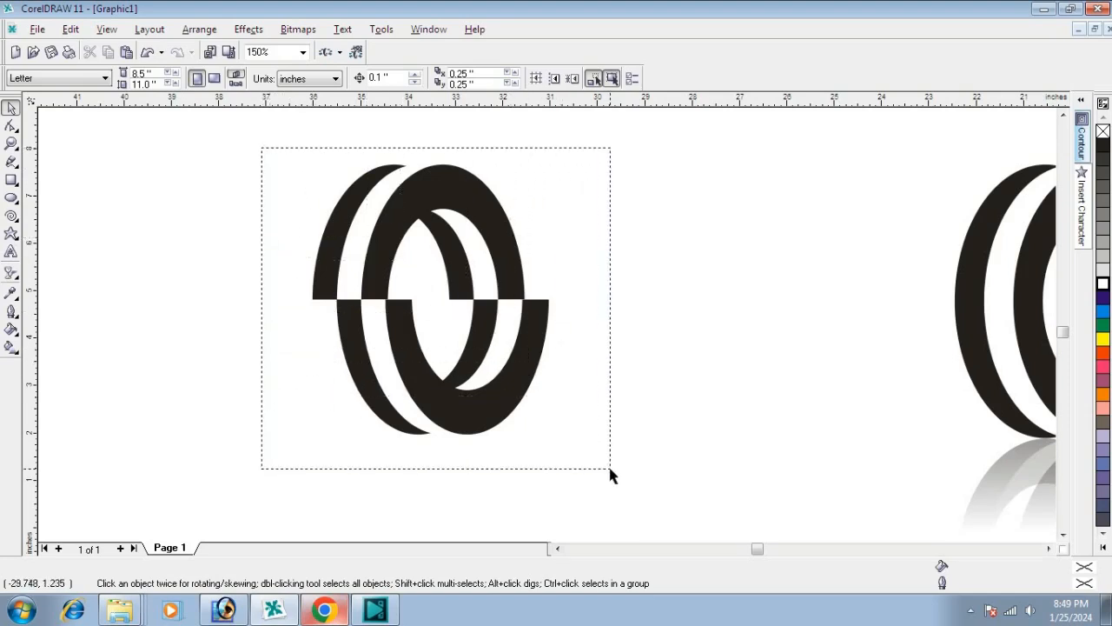
pyautogui.moveTo(610, 475); pyautogui.dragTo(609, 472)
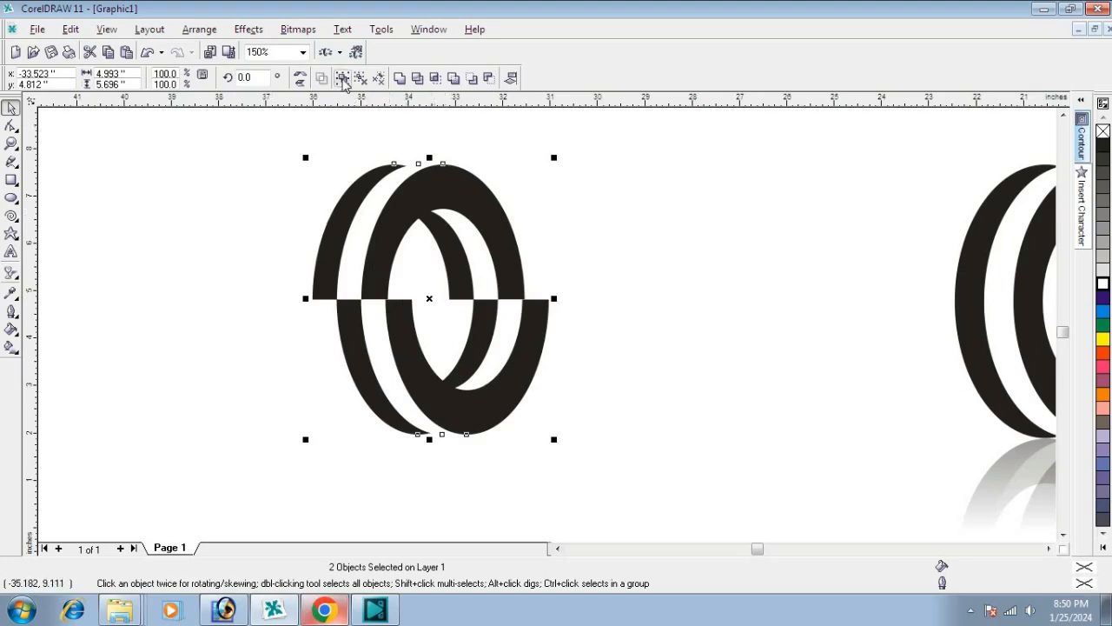
pyautogui.click(231, 255)
pyautogui.moveTo(256, 133); pyautogui.dragTo(621, 469)
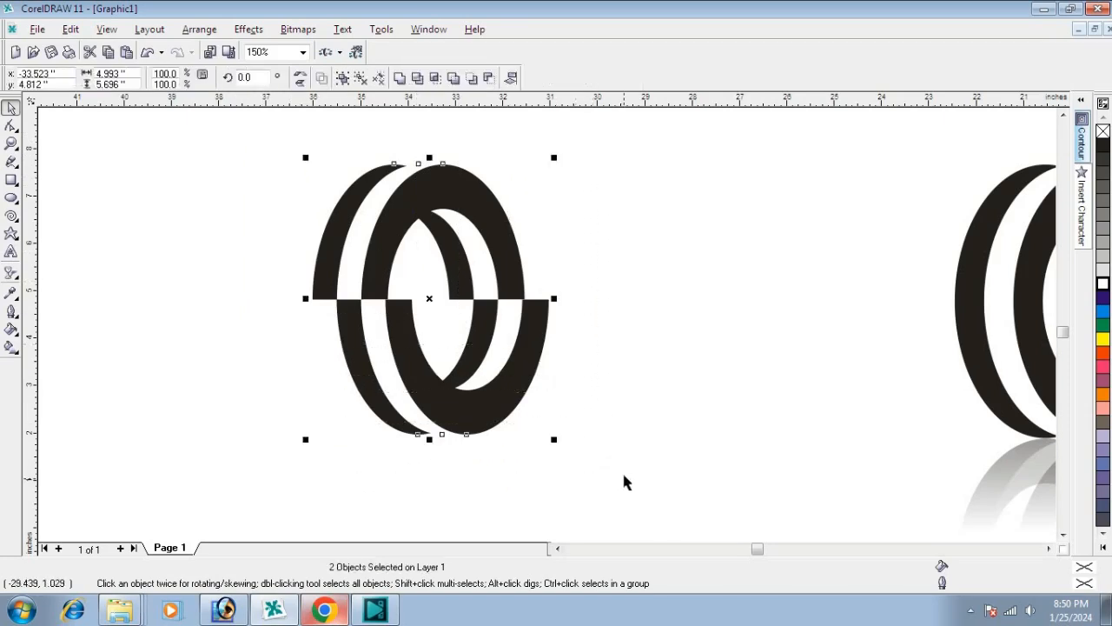
pyautogui.click(343, 78)
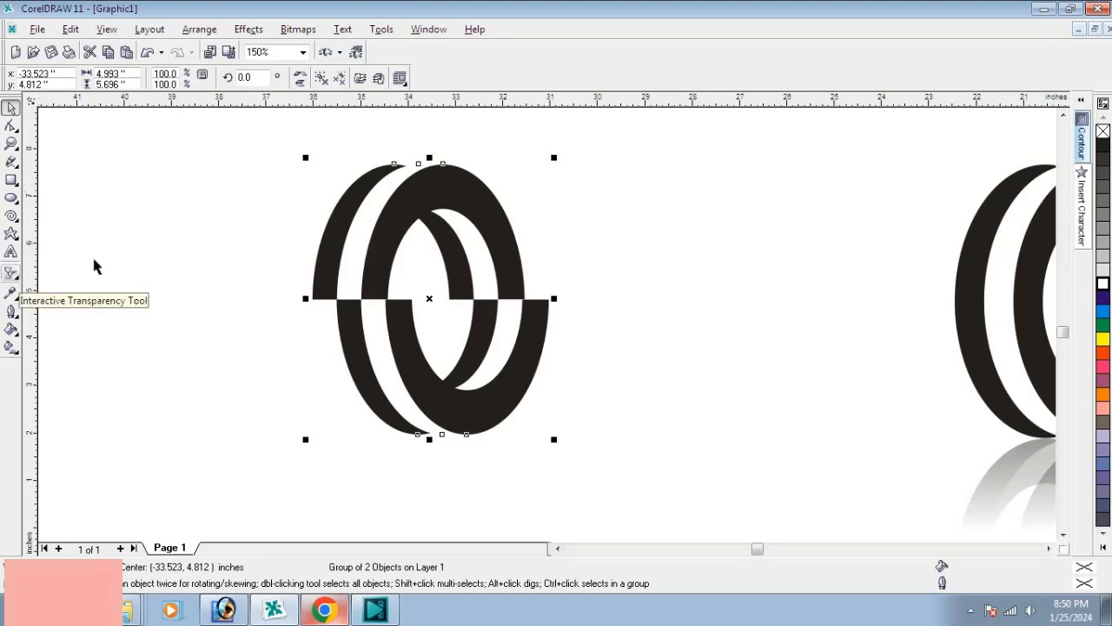
# Step: Move the rotation centre of the offset ring group down to the middle of its lower edge
pyautogui.scroll(-1, 177, 136)
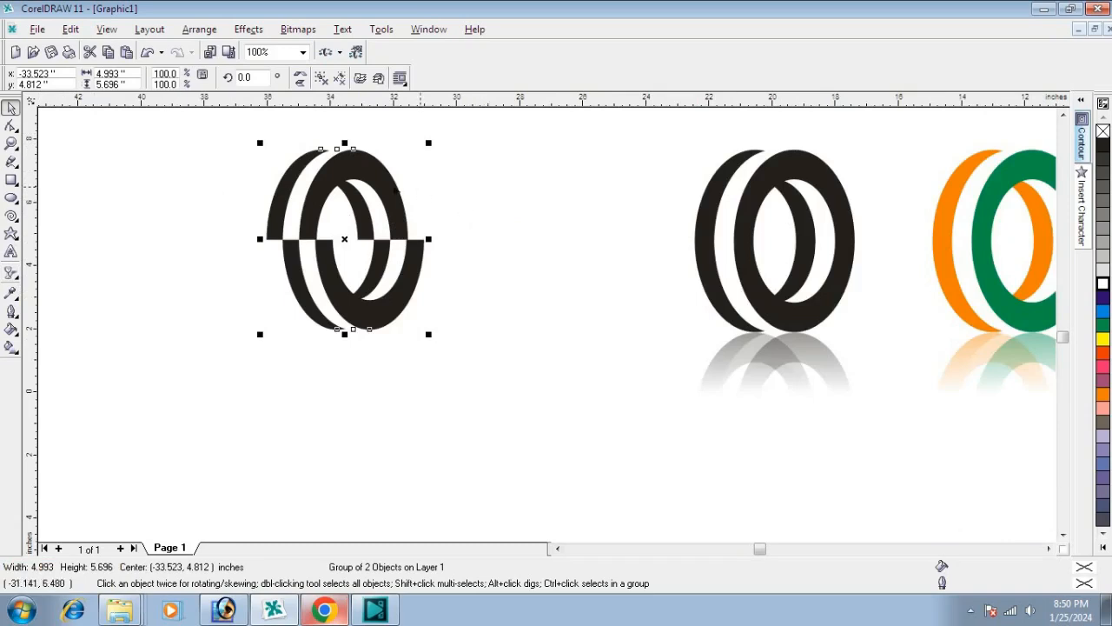
pyautogui.click(363, 184)
pyautogui.moveTo(259, 144); pyautogui.dragTo(244, 290)
pyautogui.press('Escape')
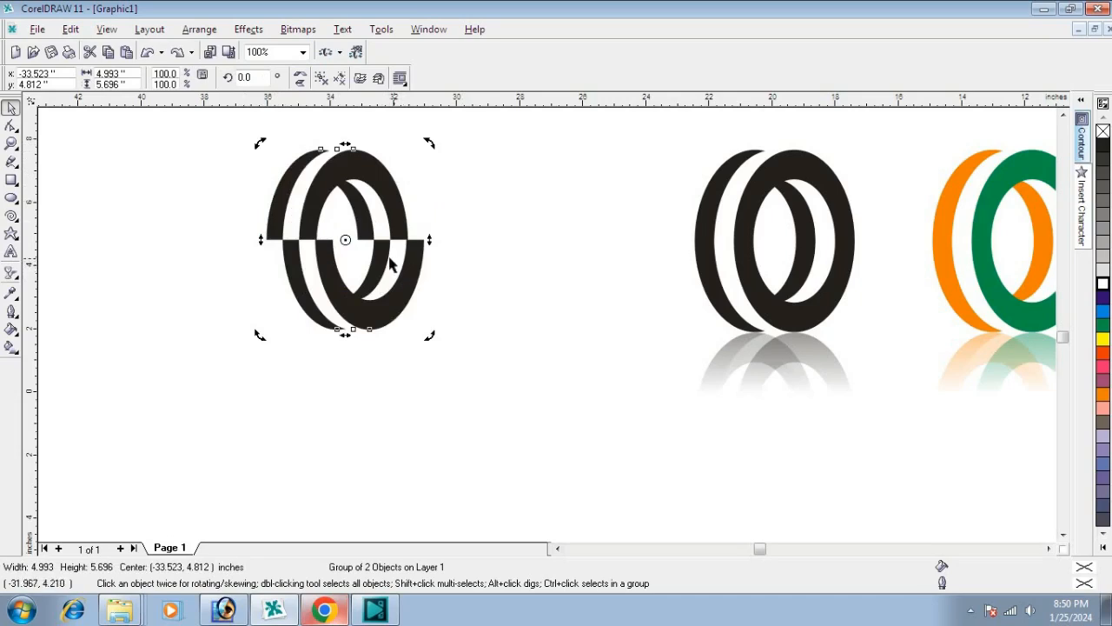
pyautogui.moveTo(345, 240); pyautogui.dragTo(356, 332)
# Step: Create a copy of the ring group rotated 180 degrees about its lower edge and mirror the copy horizontally
pyautogui.moveTo(259, 143); pyautogui.dragTo(379, 407)
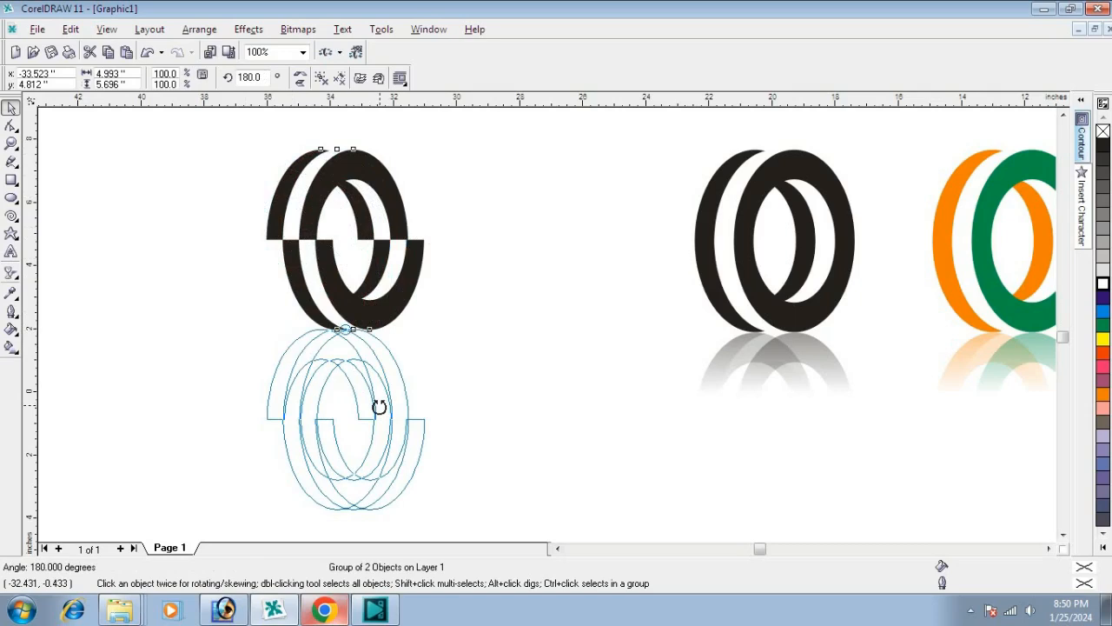
pyautogui.moveTo(379, 406); pyautogui.dragTo(381, 412)
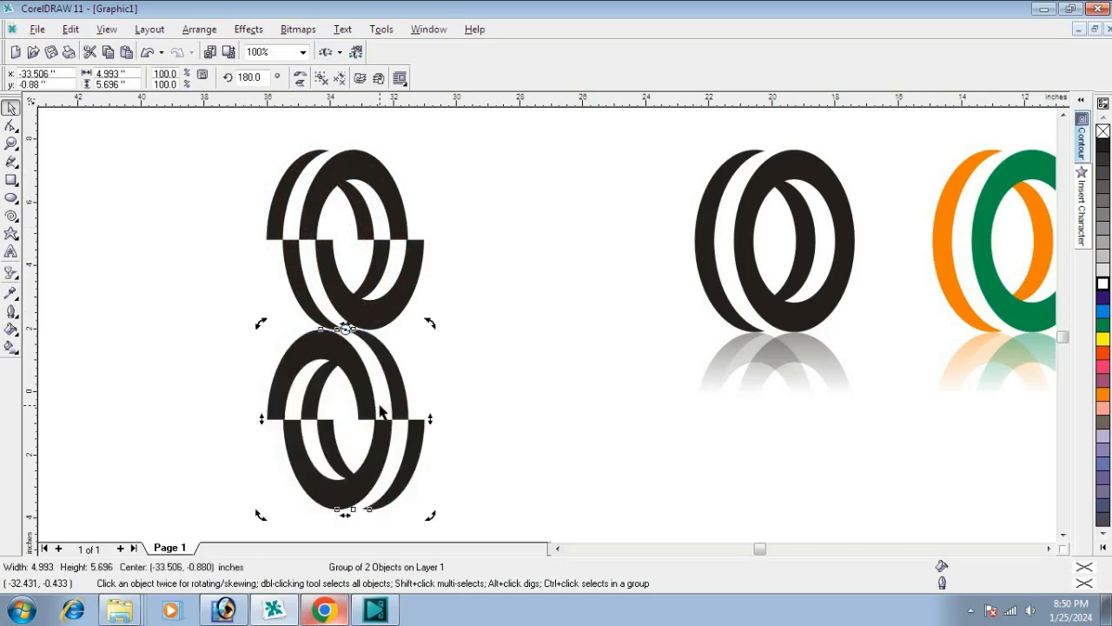
pyautogui.click(302, 78)
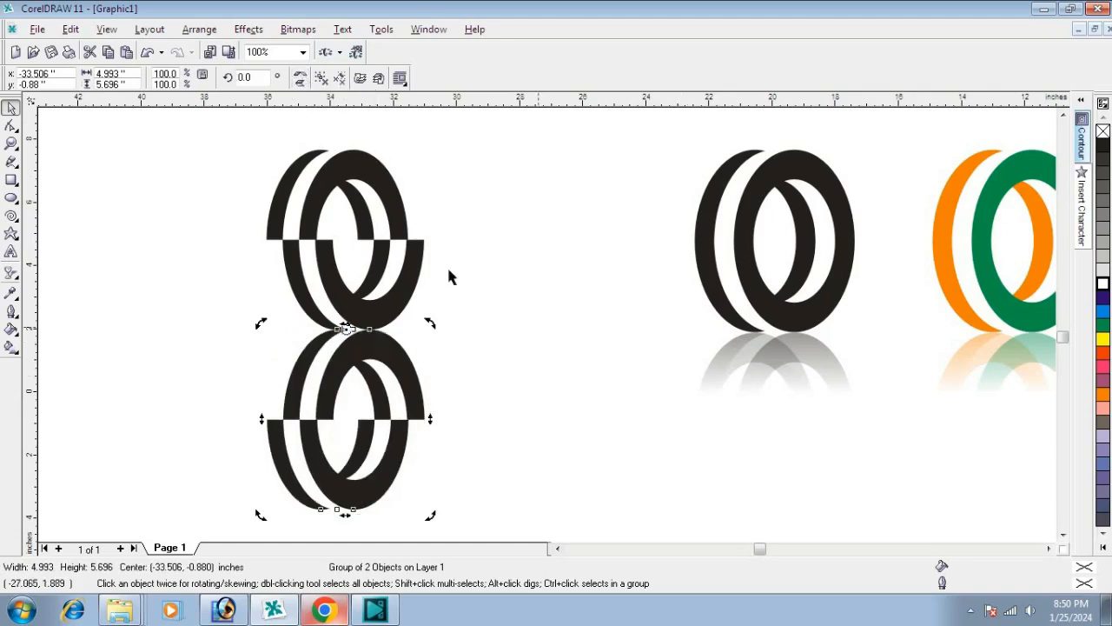
# Step: Apply a vertical linear transparency to the lower copy so it fades out downward as a reflection
pyautogui.click(10, 273)
pyautogui.moveTo(357, 337); pyautogui.dragTo(356, 447)
pyautogui.moveTo(357, 336); pyautogui.dragTo(357, 287)
pyautogui.moveTo(356, 448); pyautogui.dragTo(356, 383)
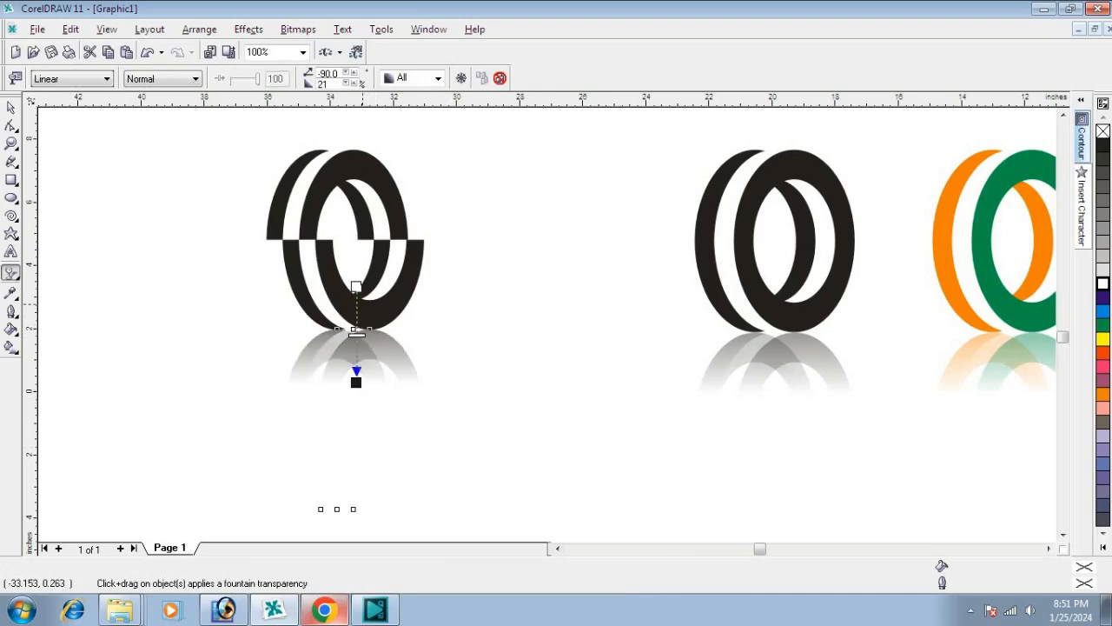
pyautogui.moveTo(357, 288); pyautogui.dragTo(356, 285)
pyautogui.click(10, 106)
pyautogui.click(137, 328)
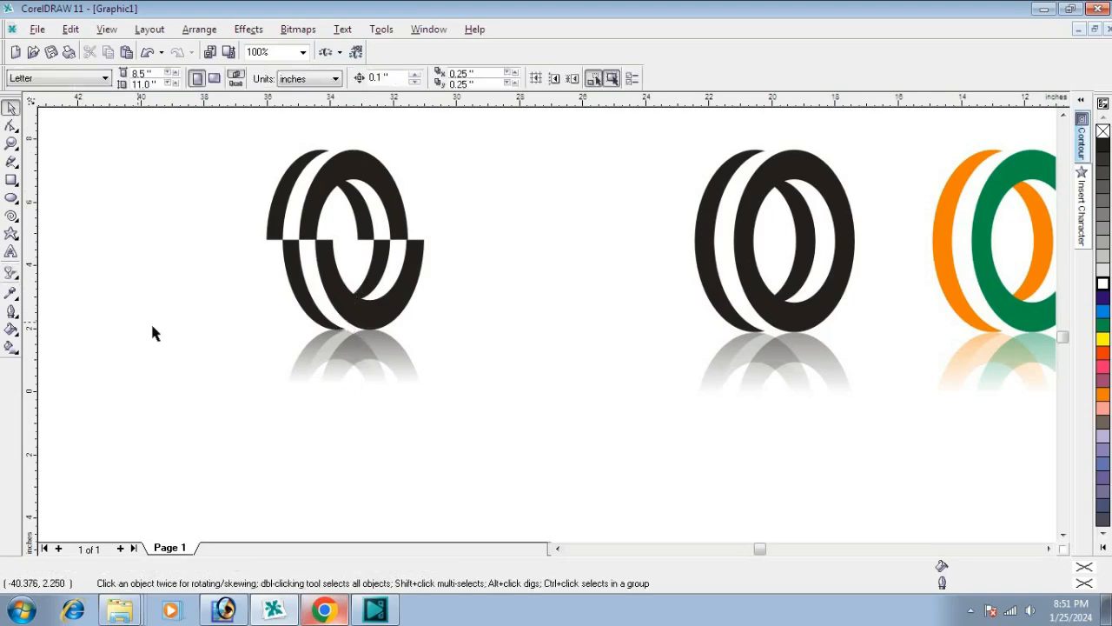
# Step: Move the offset ring logo together with its reflection about 5.7 inches right, beside the black ring logo
pyautogui.scroll(-2, 97, 304)
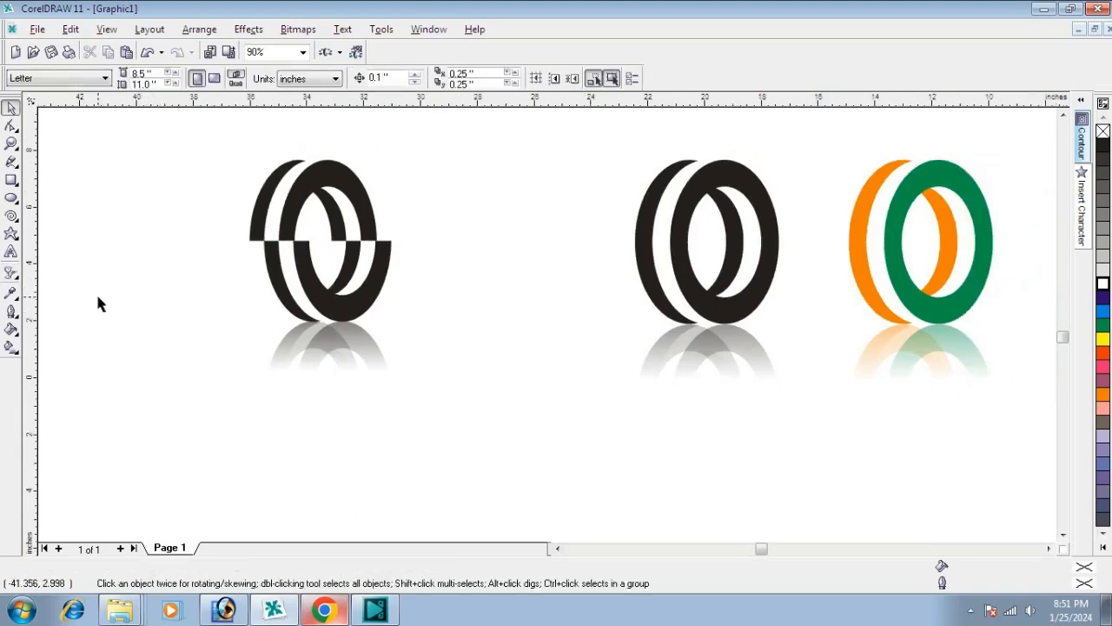
pyautogui.moveTo(181, 146); pyautogui.dragTo(441, 449)
pyautogui.click(296, 246)
pyautogui.moveTo(128, 145); pyautogui.dragTo(496, 481)
pyautogui.moveTo(296, 313); pyautogui.dragTo(439, 342)
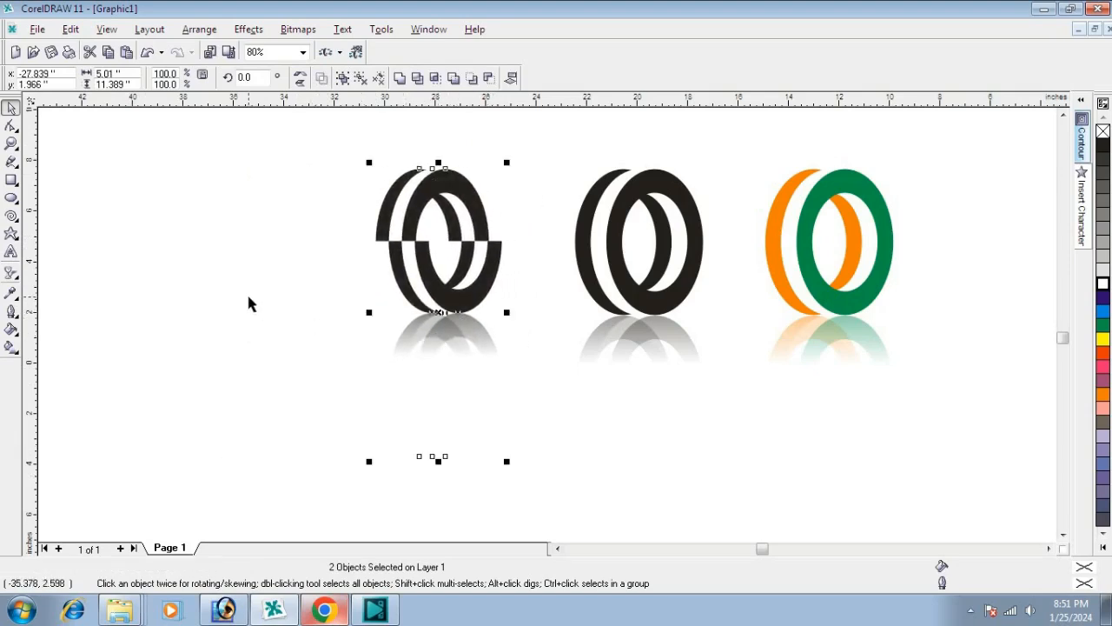
pyautogui.click(221, 329)
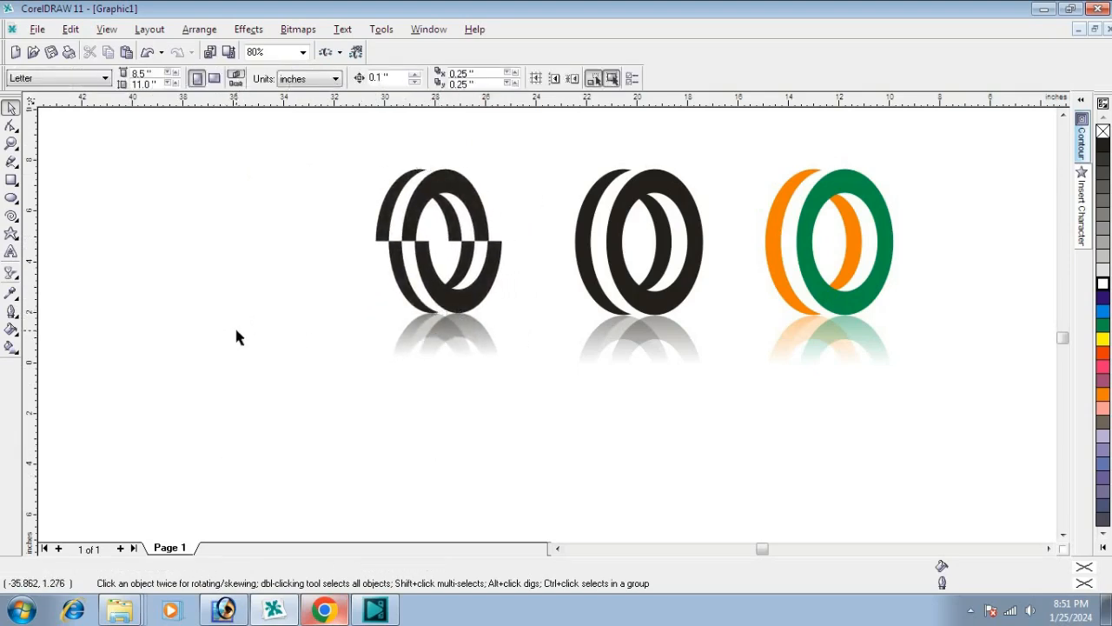